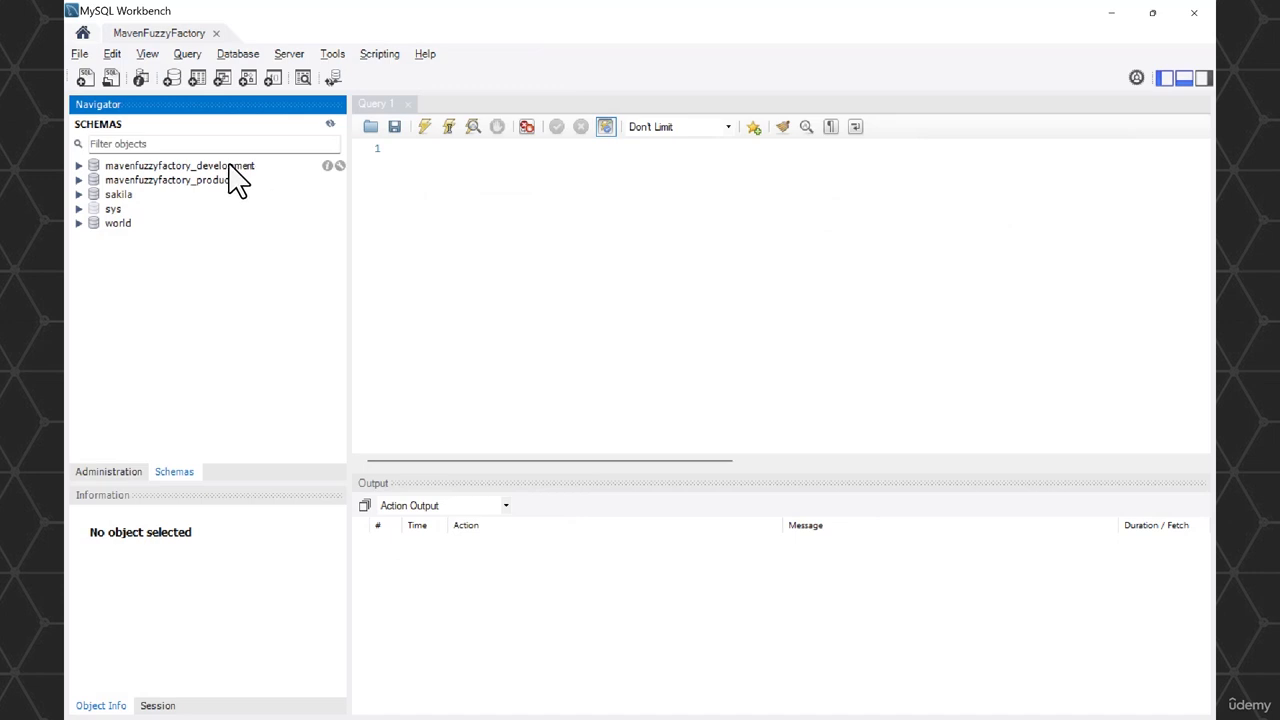
- Expand the mavenfuzzyfactory_development and mavenfuzzyfactory_production schemas to compare their tables
left_click(79, 166)
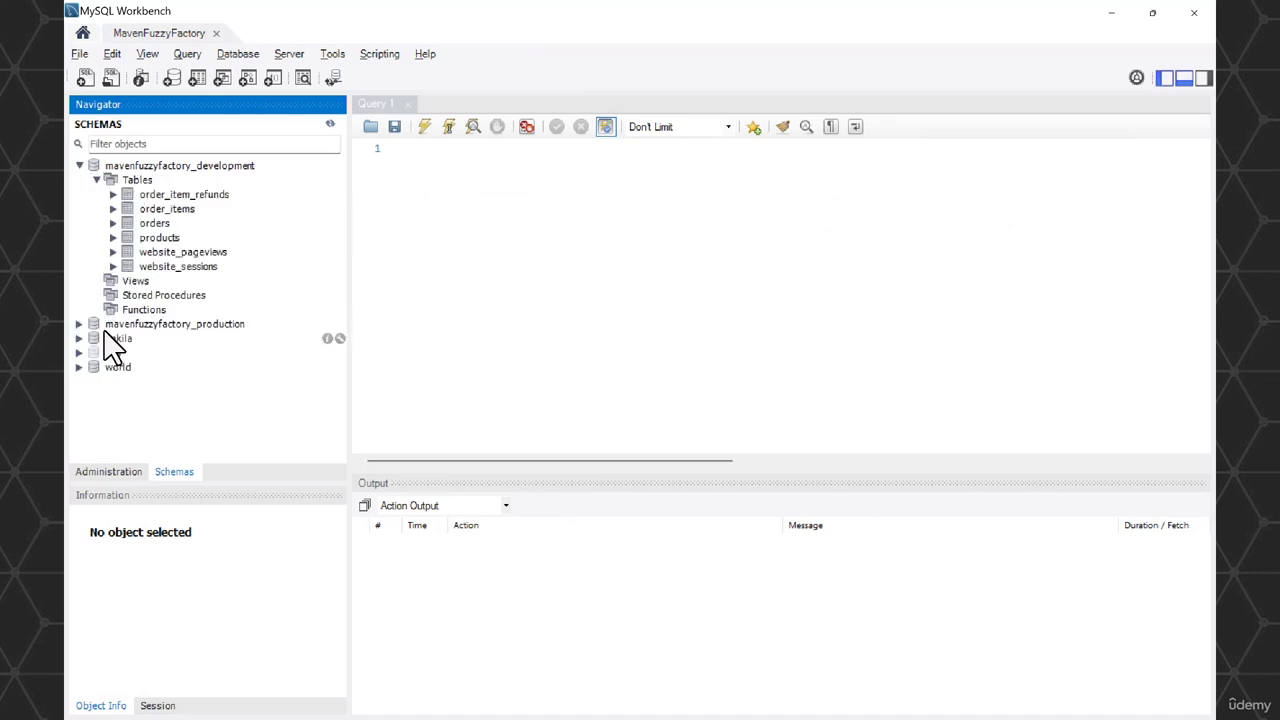
left_click(80, 324)
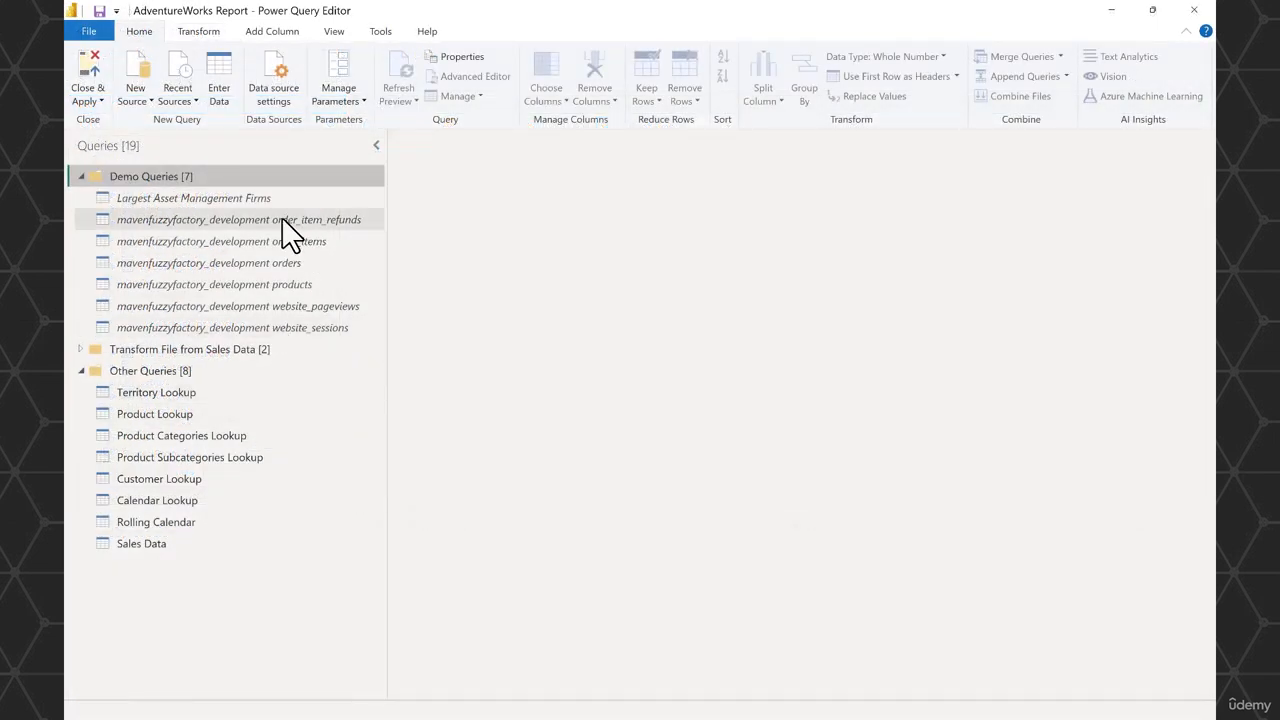
- Switch to Power Query Editor and inspect the Source step's full formula and connection settings for the mavenfuzzyfactory_development order_item_refunds query
left_click(280, 220)
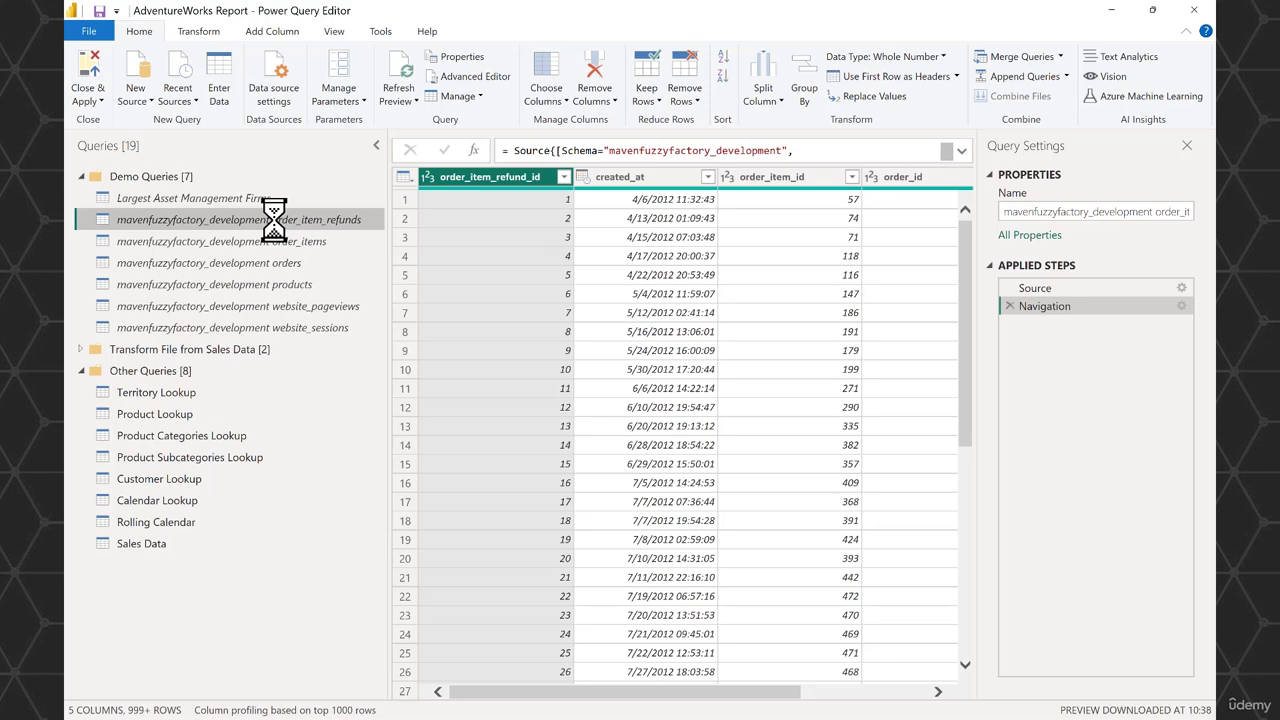
left_click(1057, 288)
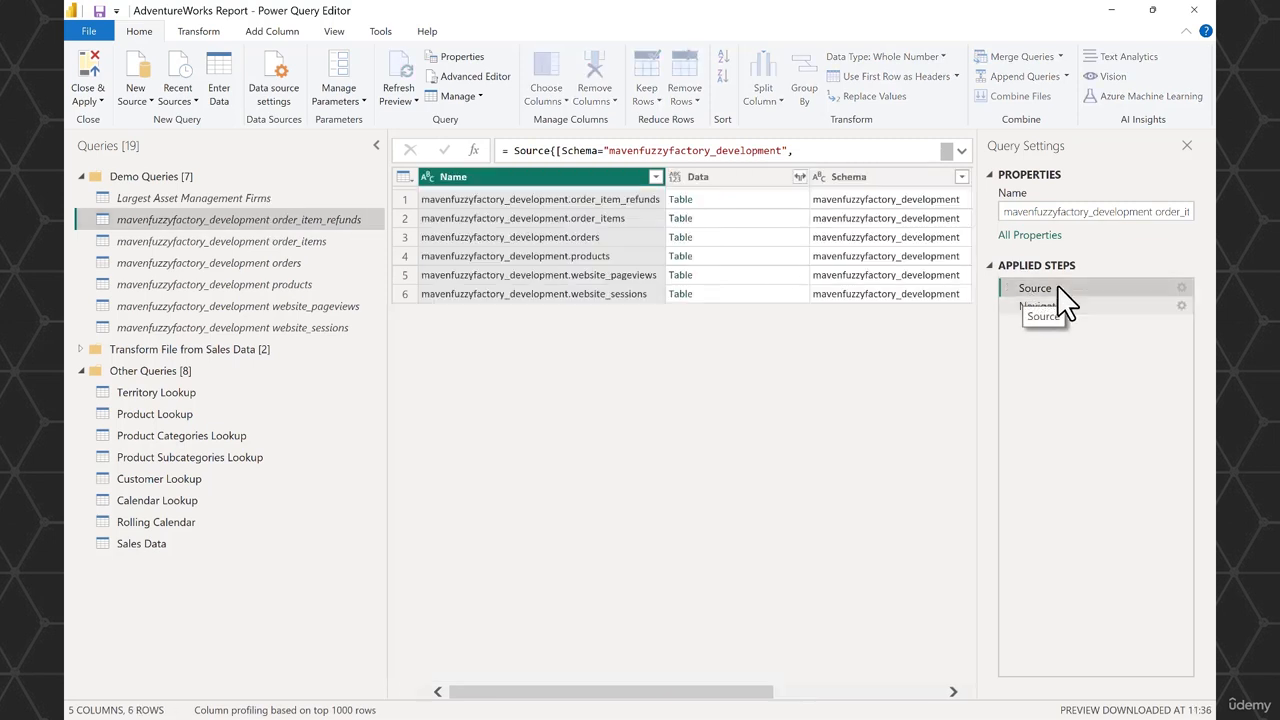
left_click(961, 151)
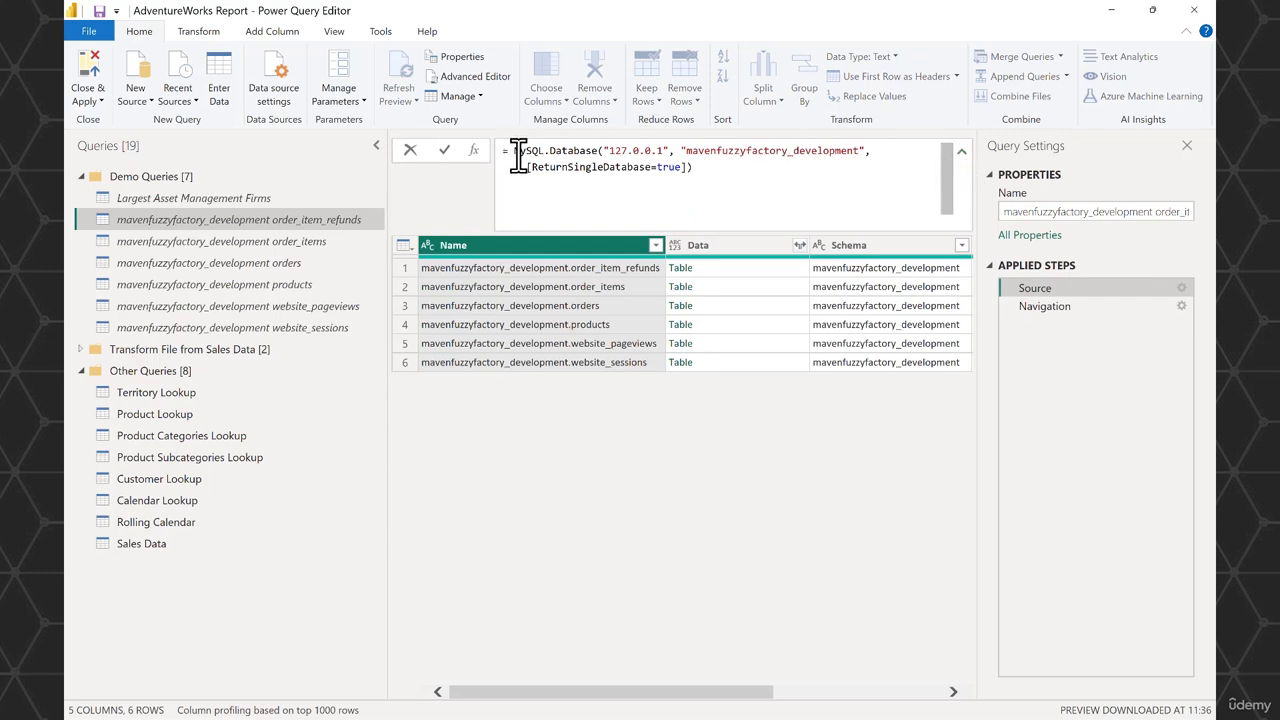
mouse_move(521, 155)
left_click(1181, 286)
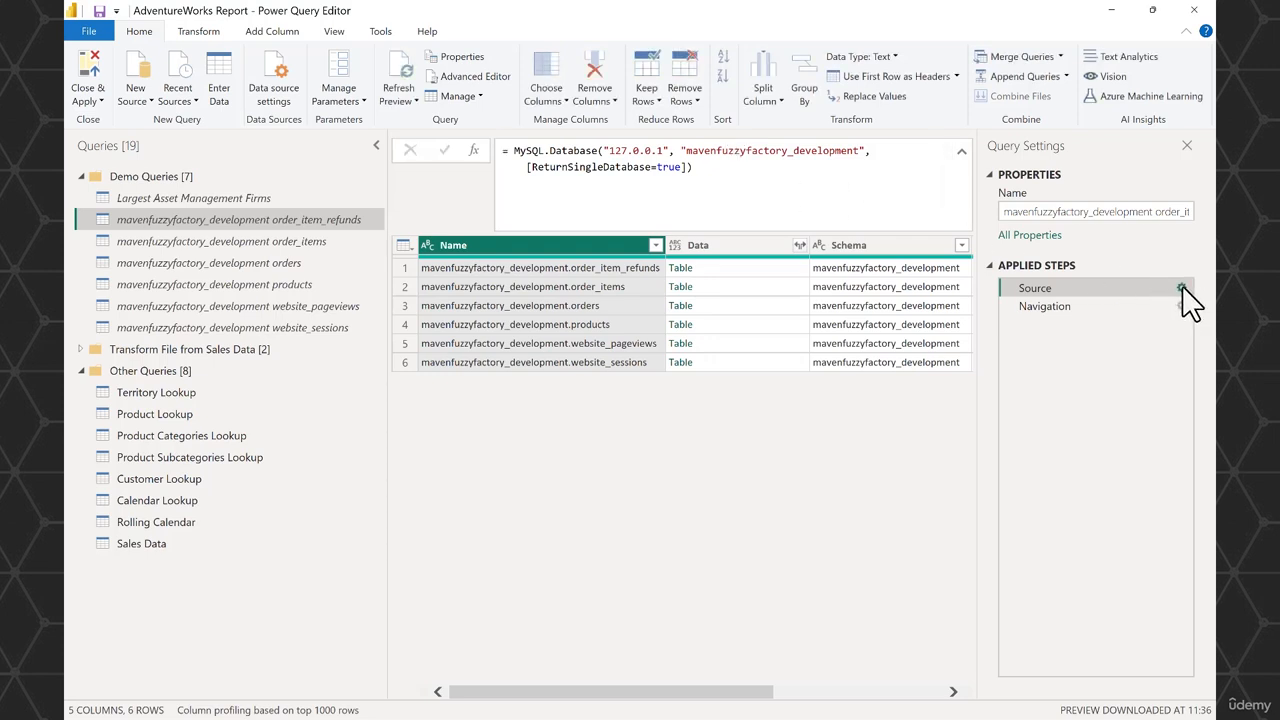
left_click(1181, 287)
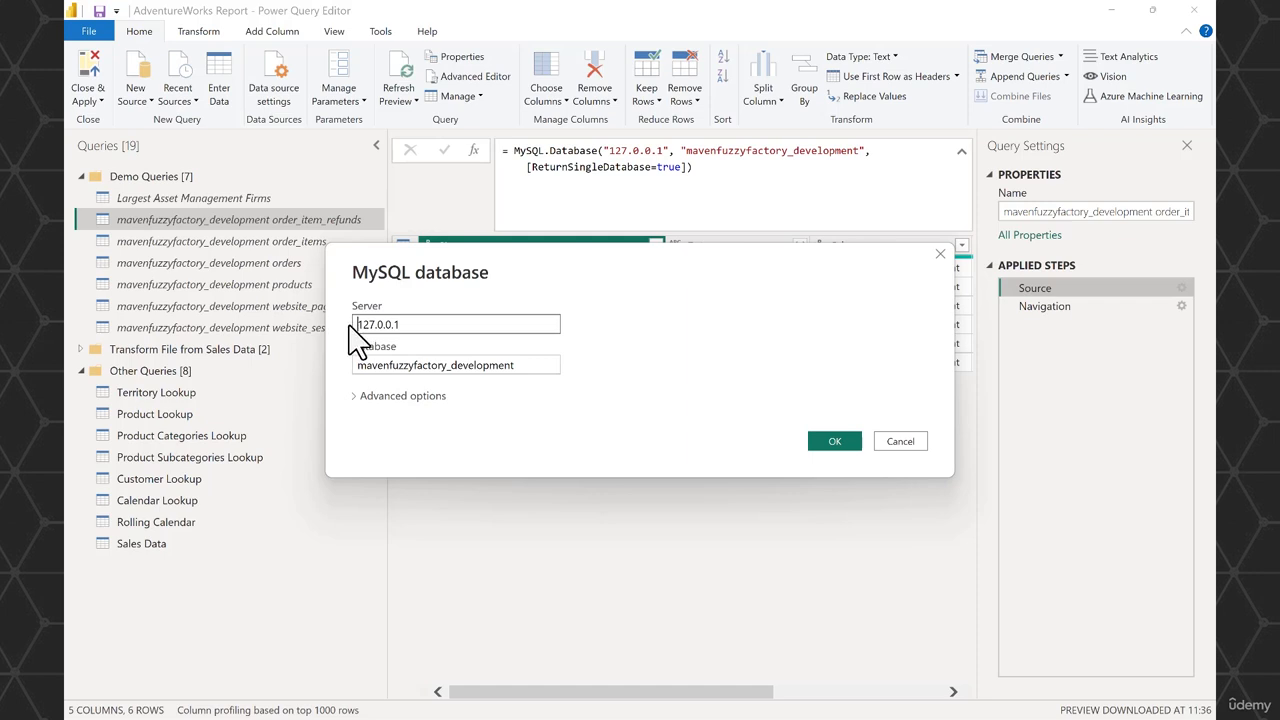
left_click(903, 446)
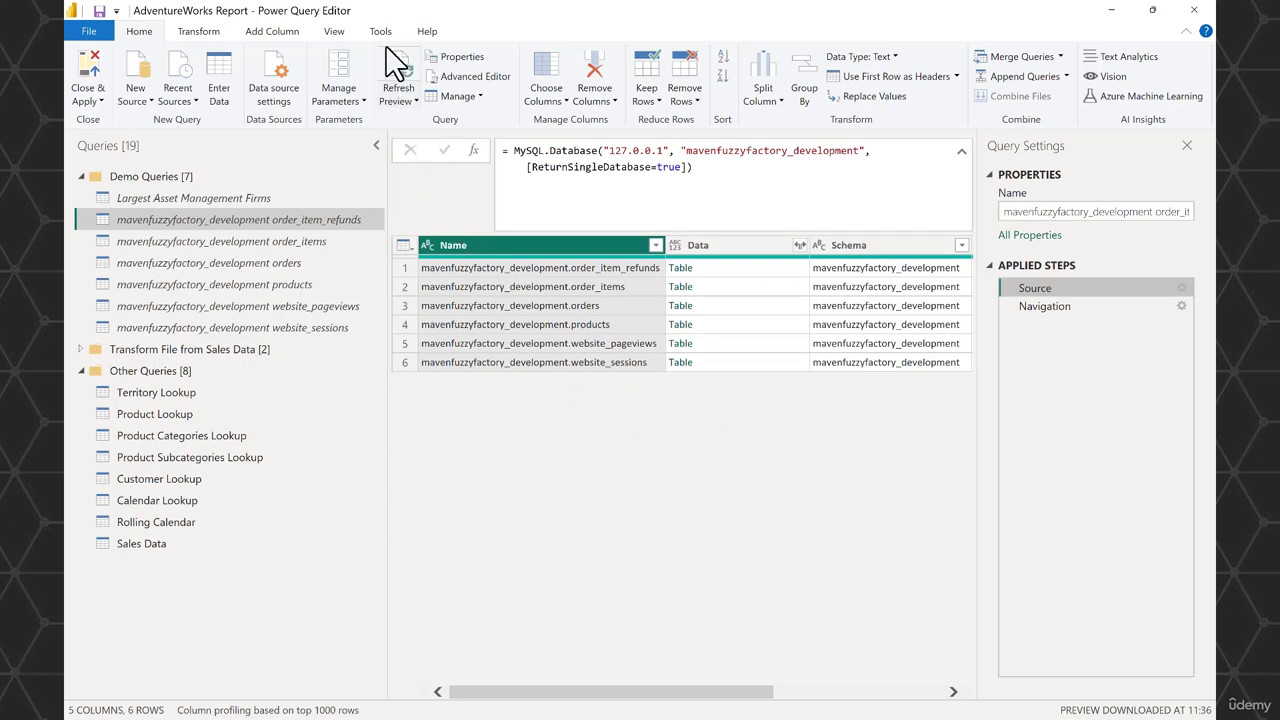
- Turn on always allowing parameters, and check the Source step's server input options without changing the connection
left_click(334, 33)
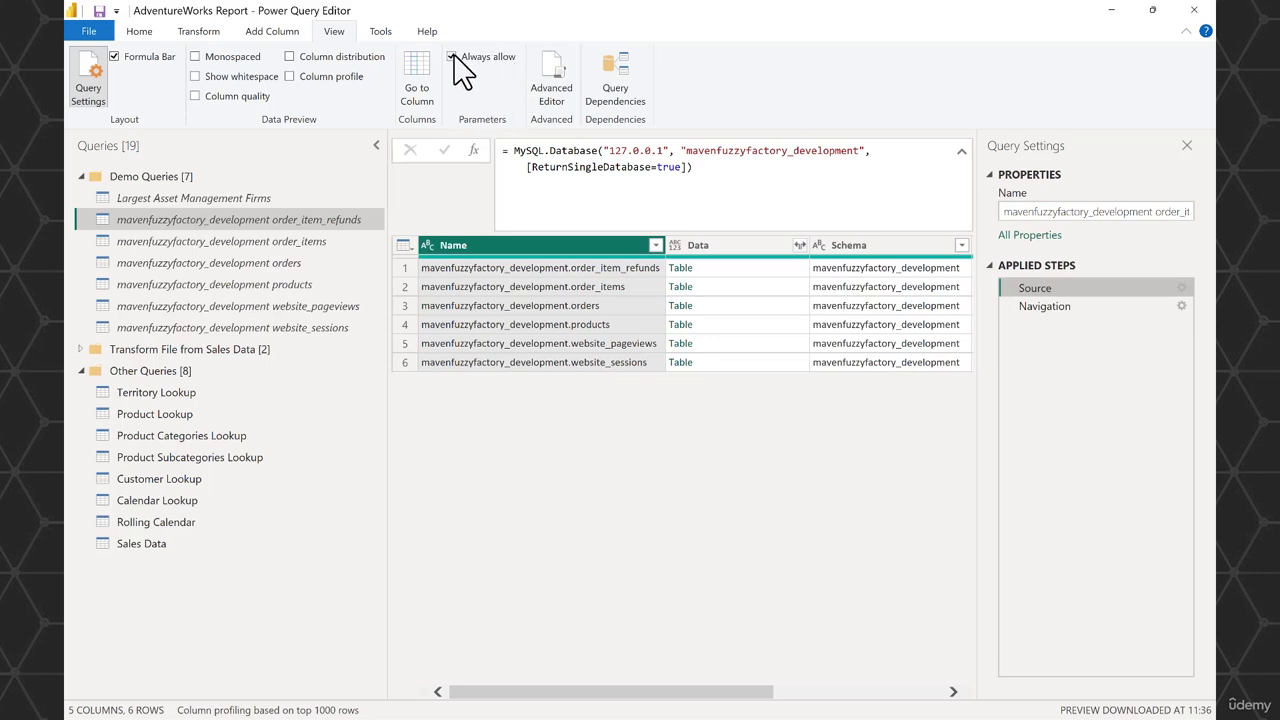
left_click(1182, 288)
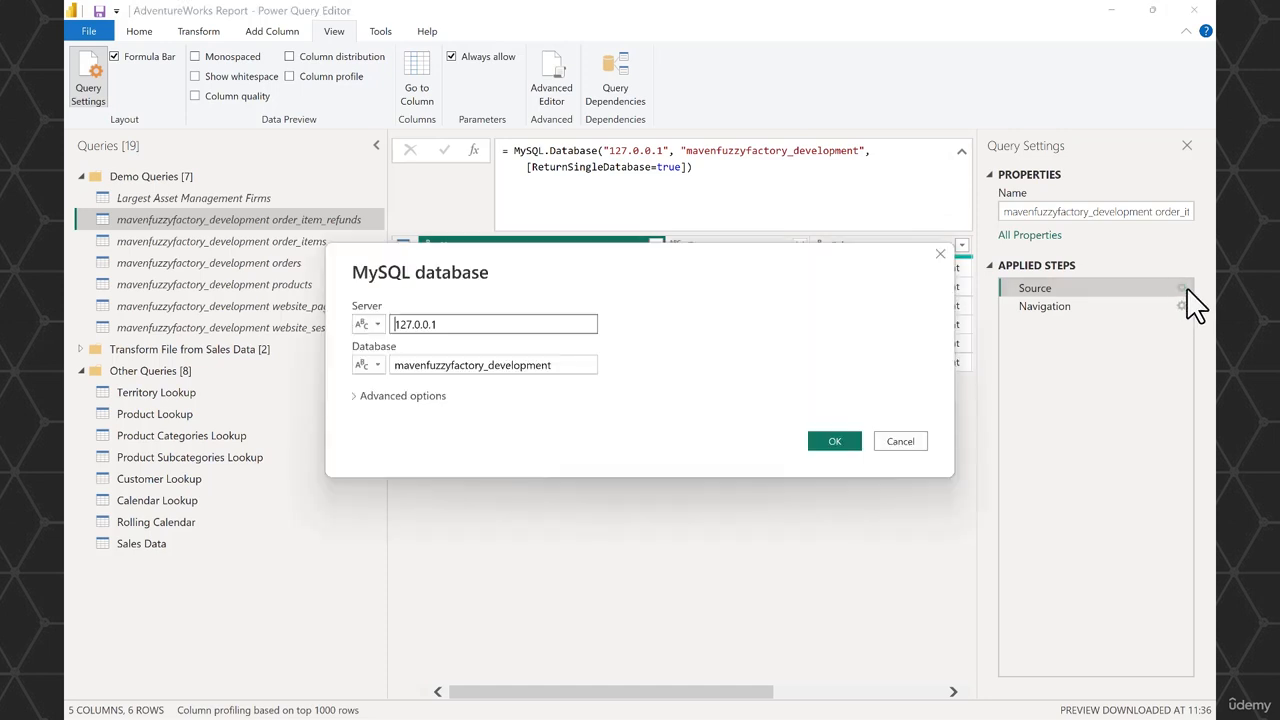
left_click(368, 326)
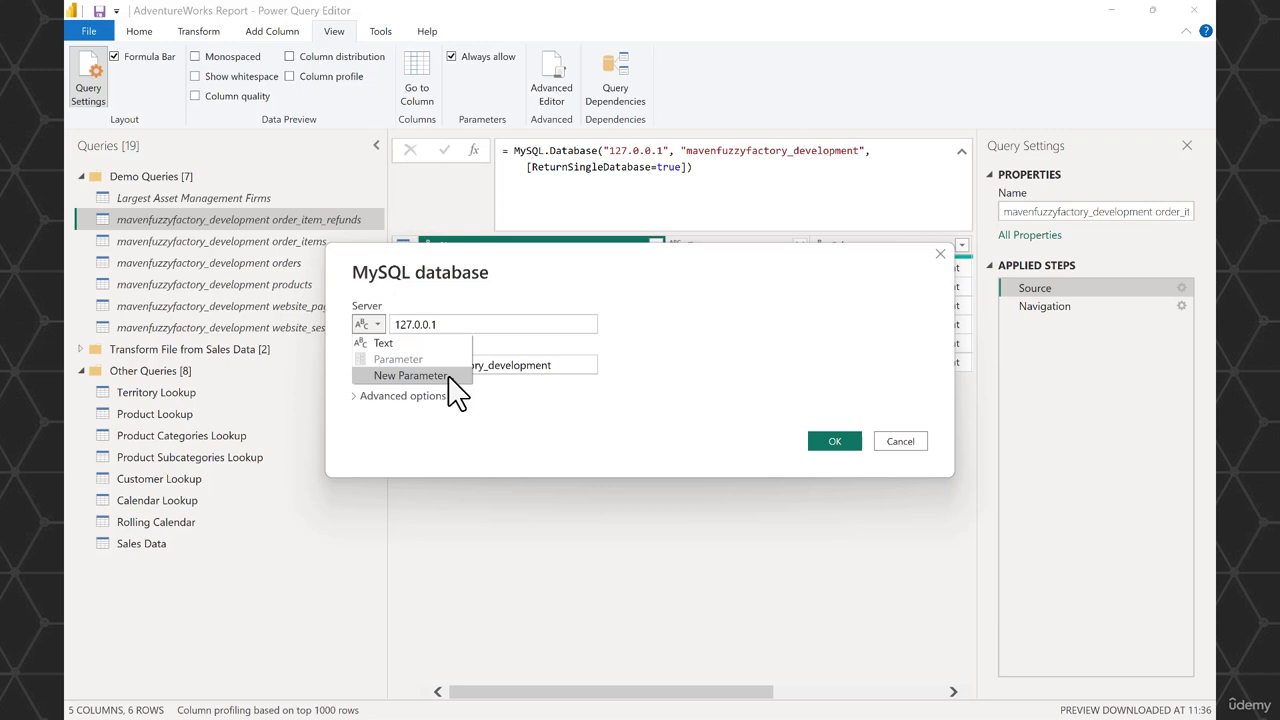
left_click(915, 441)
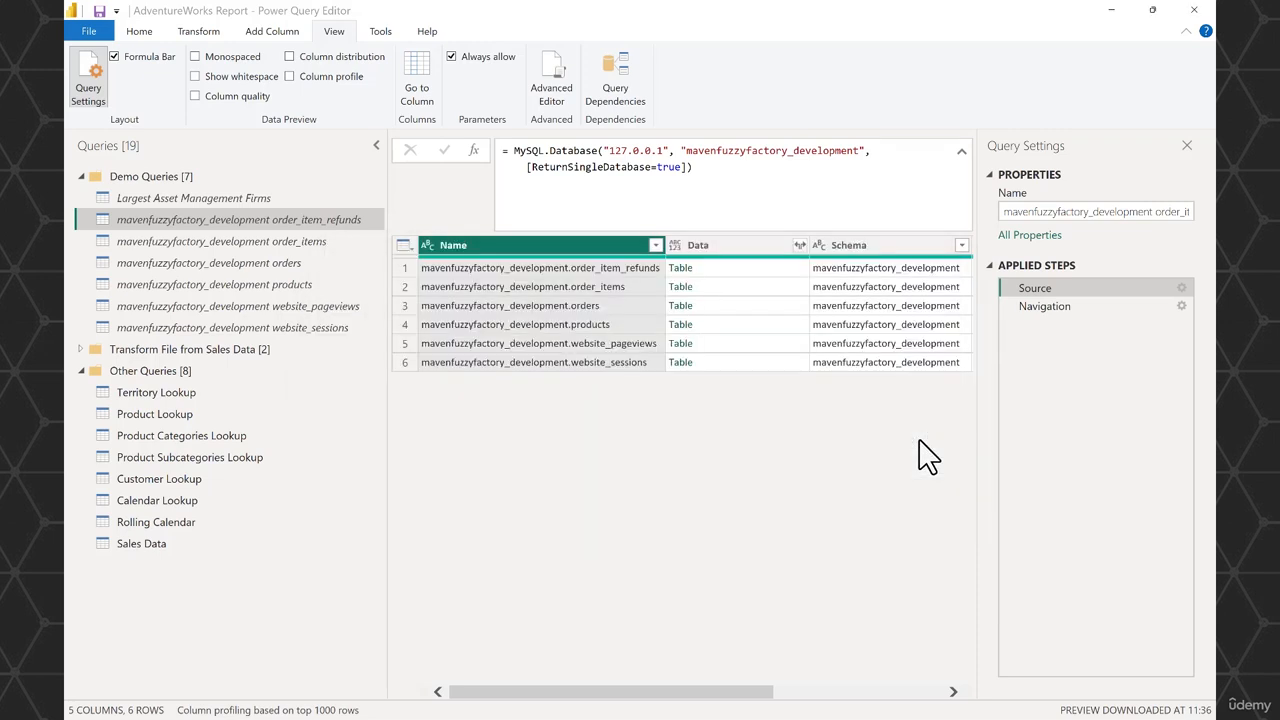
- Create a new parameter named Server (Fuzzy Factory), checking the settings of the existing Parameter1 for reference
left_click(141, 35)
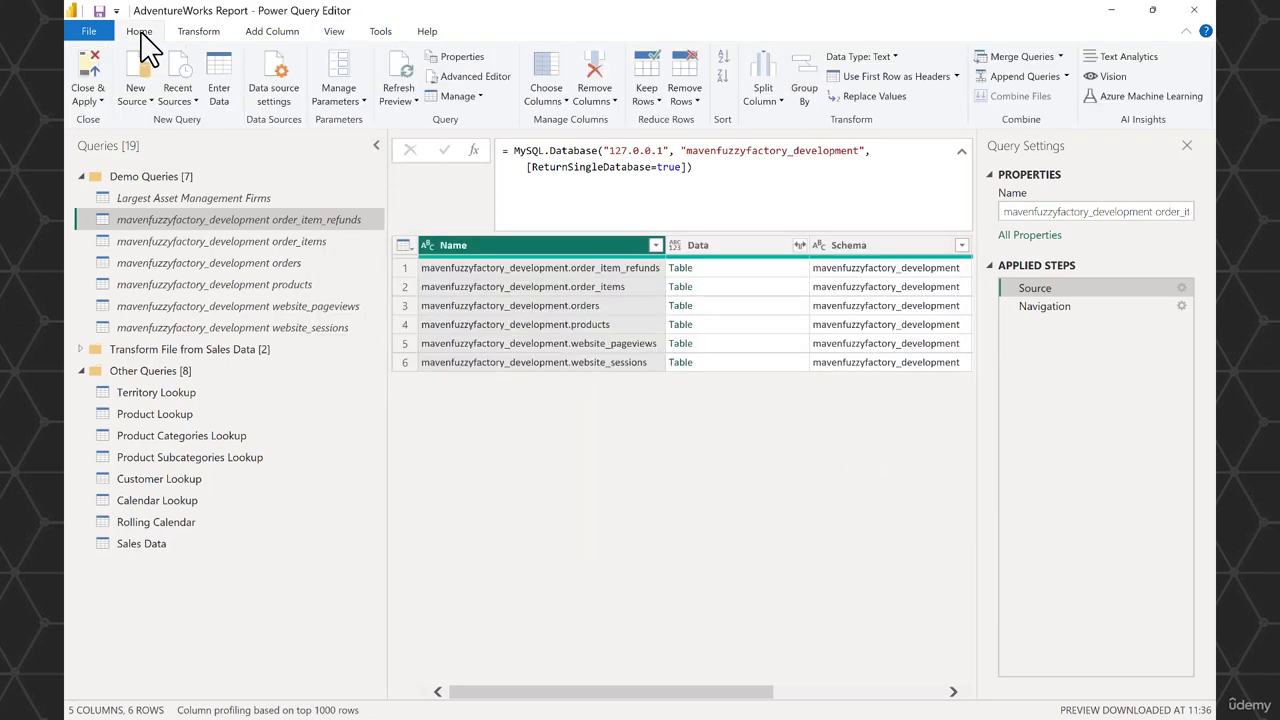
left_click(362, 104)
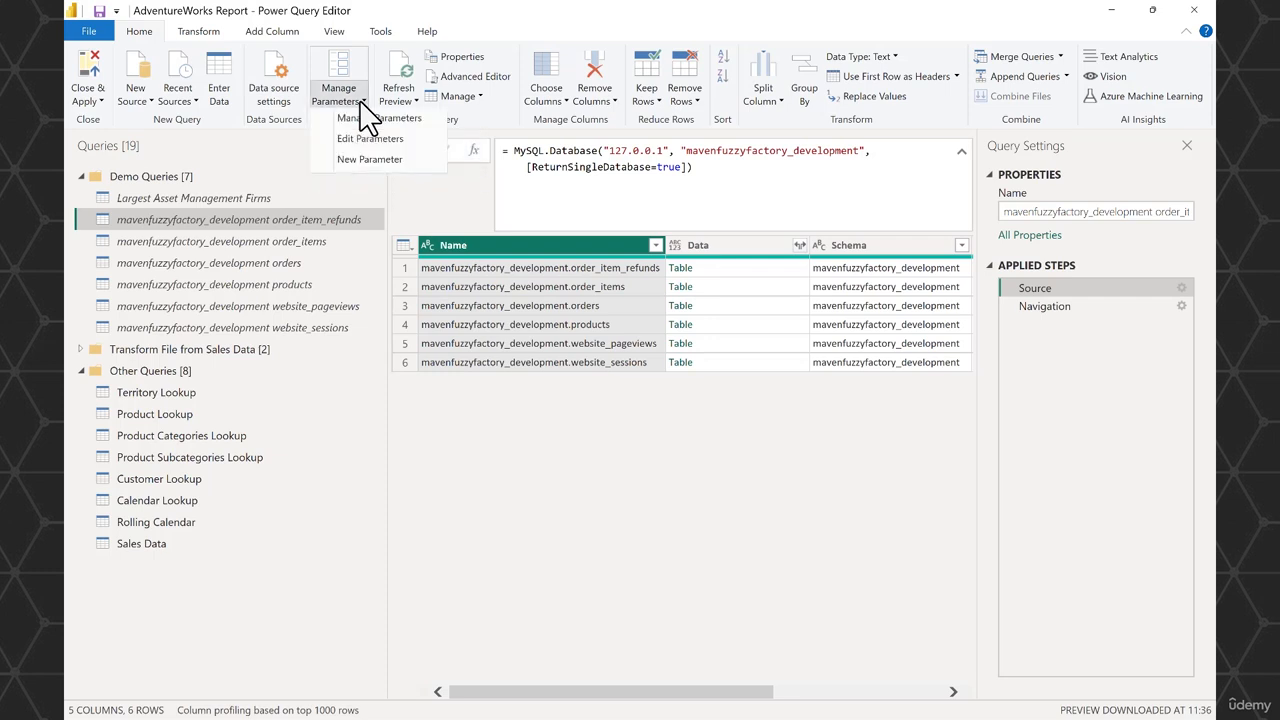
left_click(376, 162)
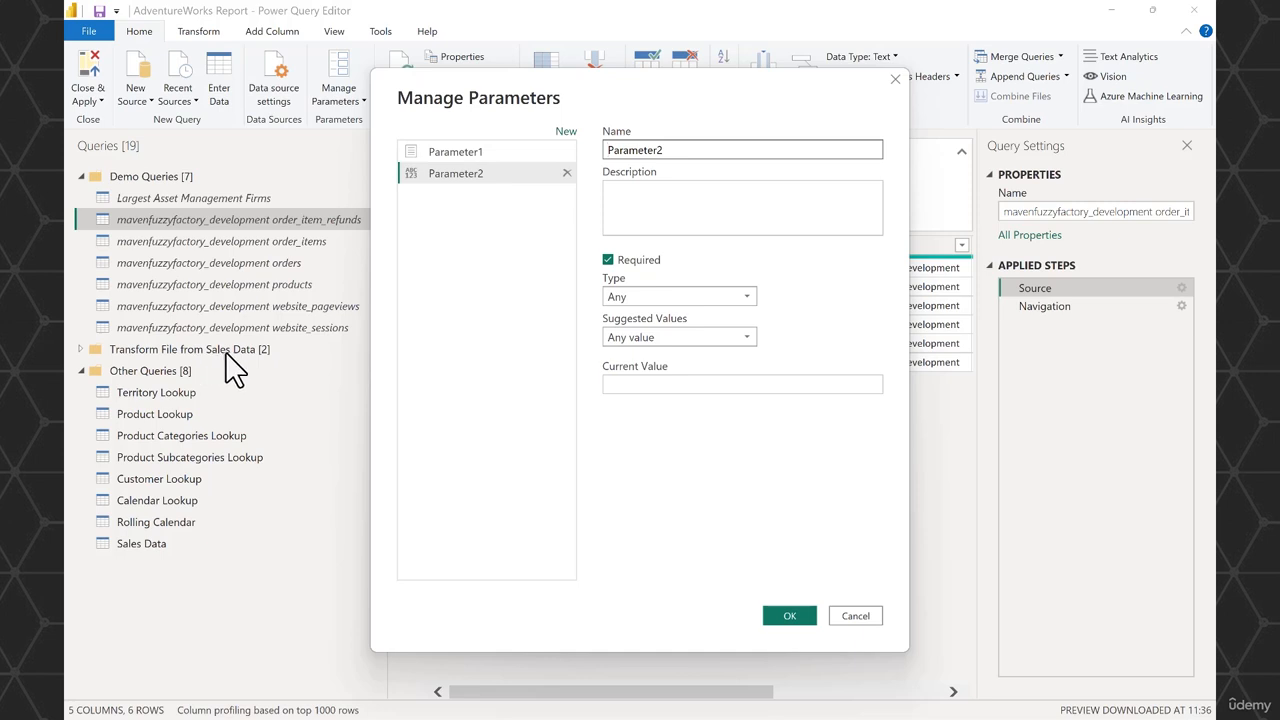
left_click(464, 153)
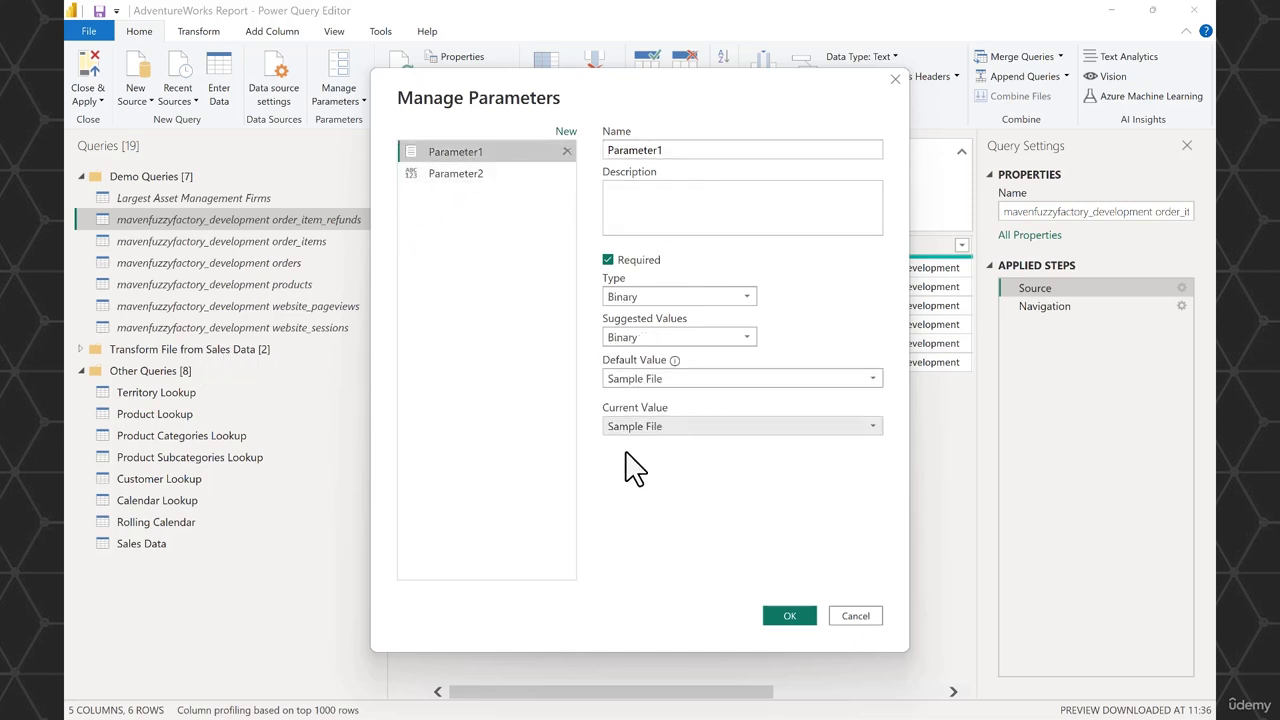
left_click(494, 188)
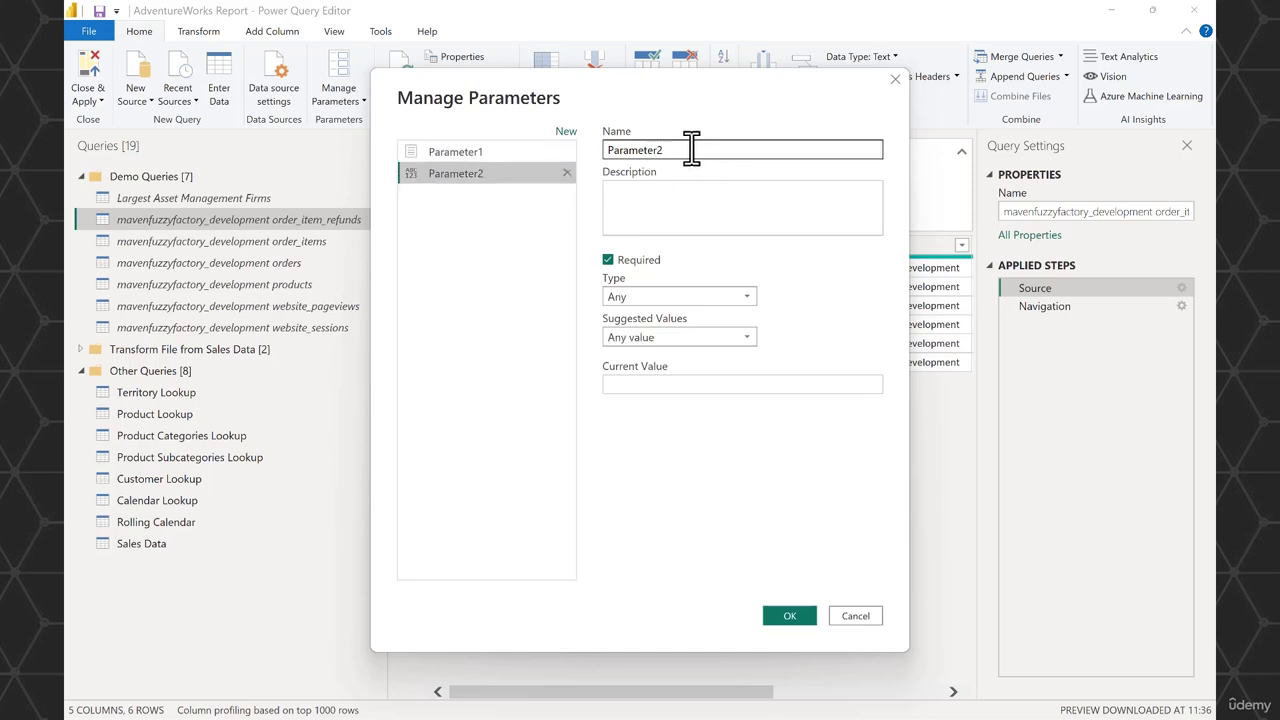
left_click_drag(671, 149, 612, 160)
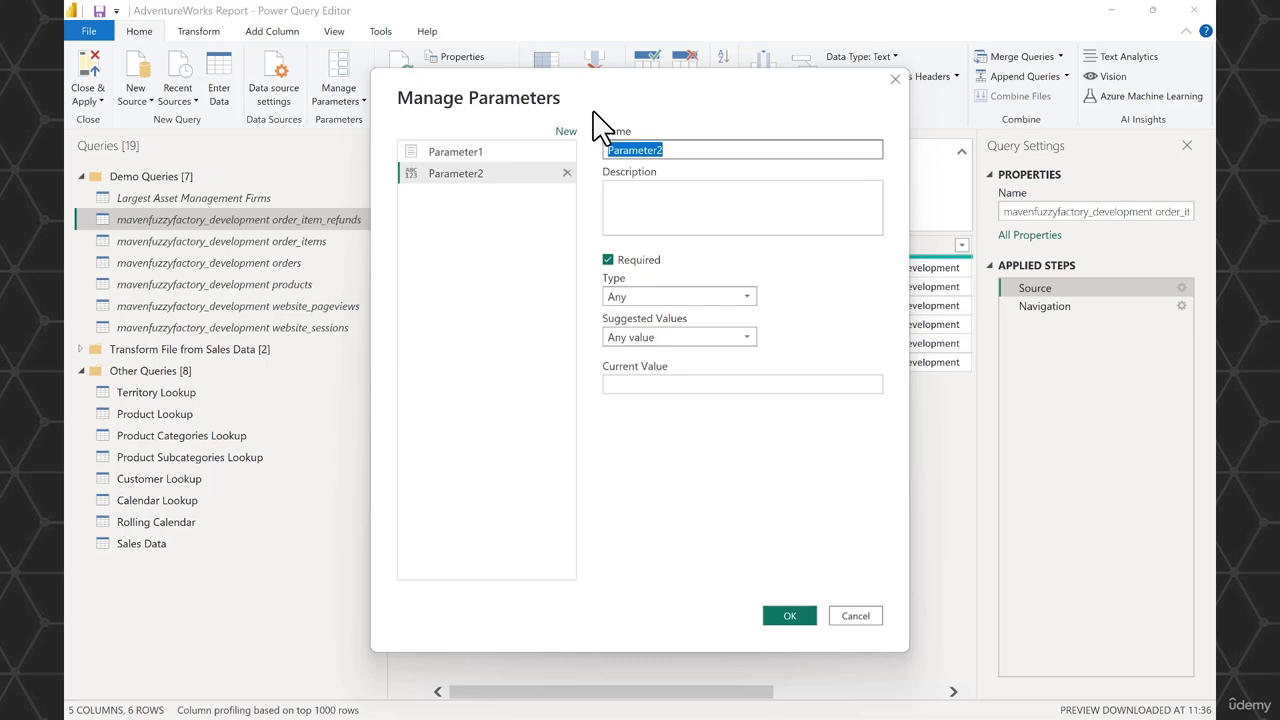
type("Server (Fuzzy Factory")
- Give the Server (Fuzzy Factory) parameter the Text type and a current value of 127.0.0.1, leaving suggested values at Any value
left_click(725, 296)
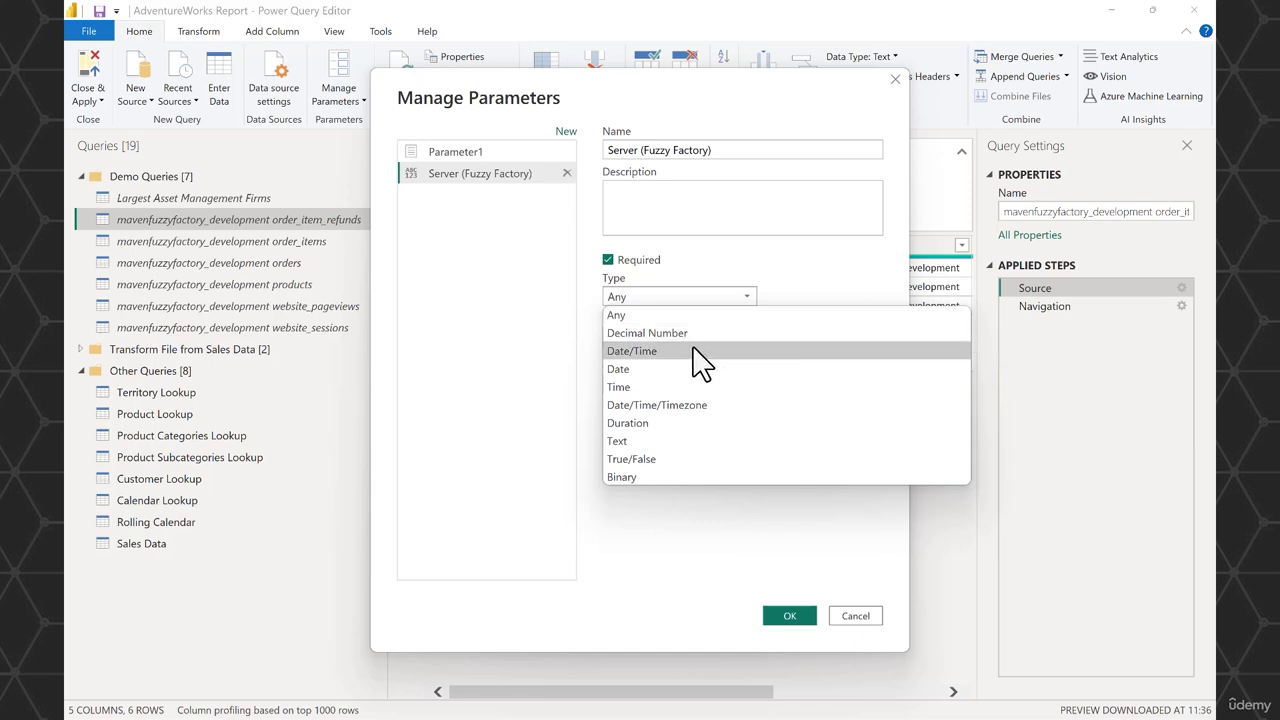
left_click(655, 441)
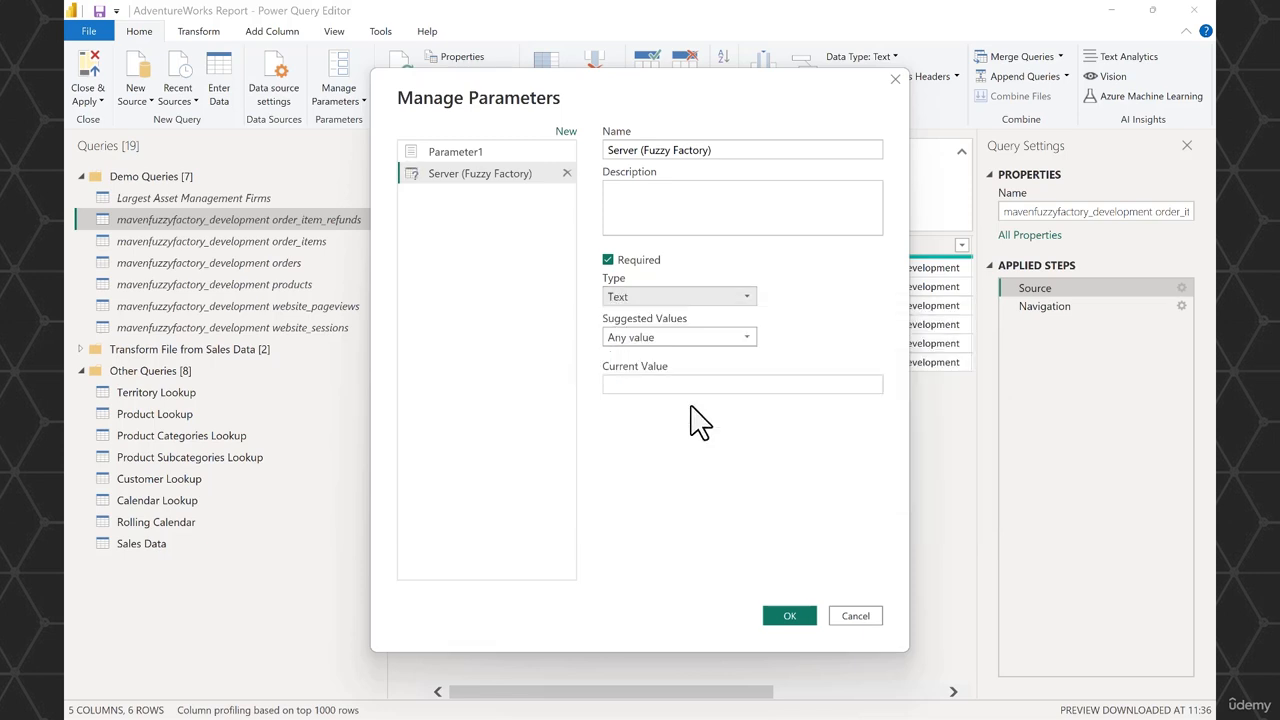
left_click(704, 341)
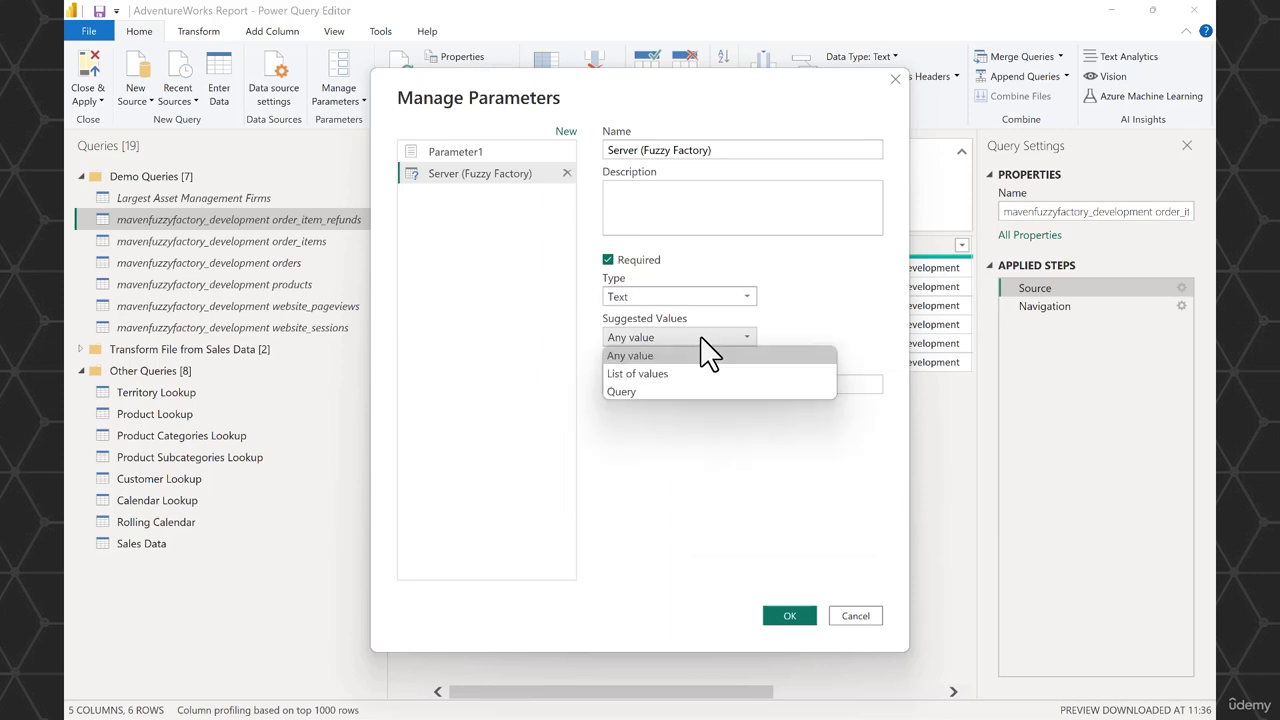
left_click(651, 433)
left_click(664, 384)
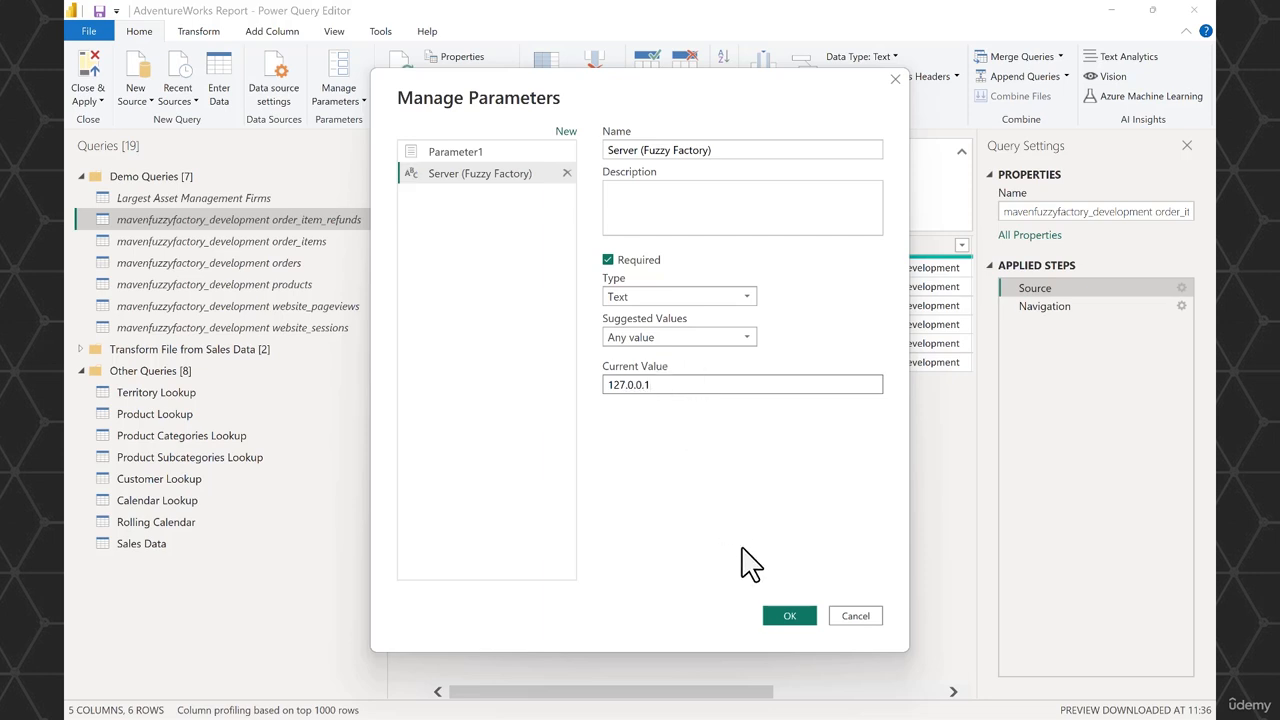
left_click(786, 620)
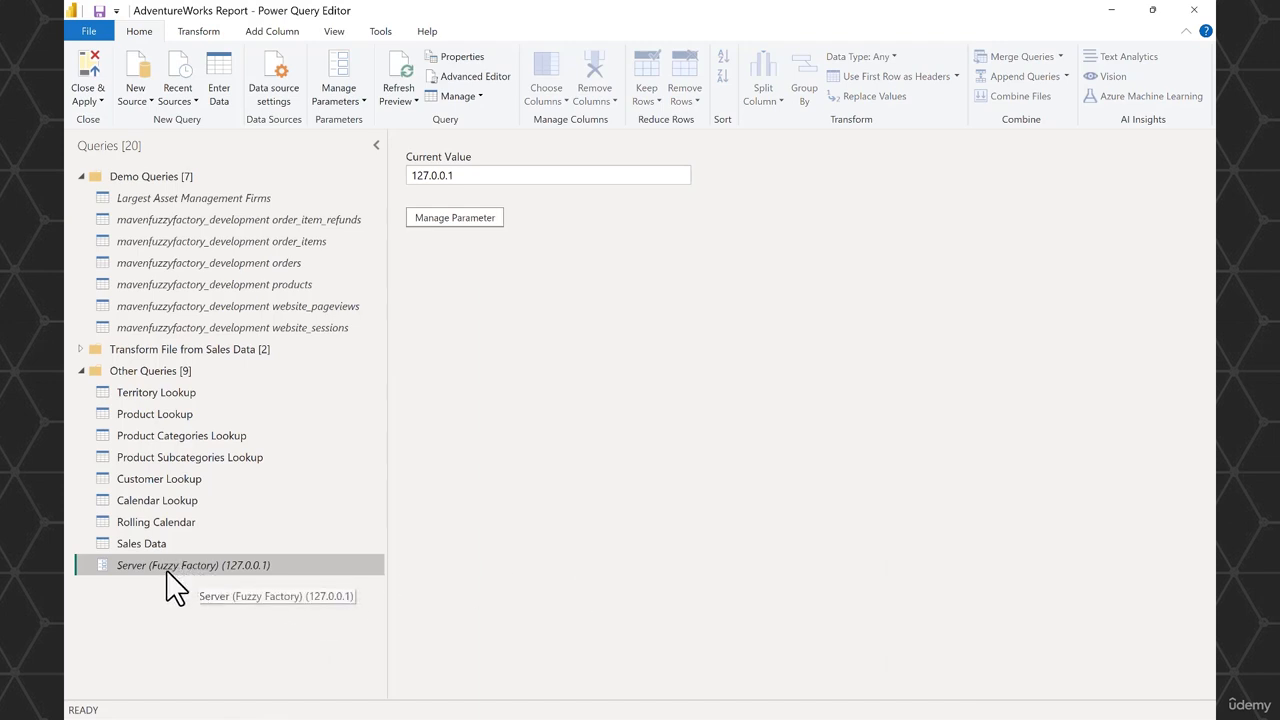
- Move the Server (Fuzzy Factory) parameter into the Demo Queries group and review its settings without changing them
left_click_drag(159, 571, 148, 178)
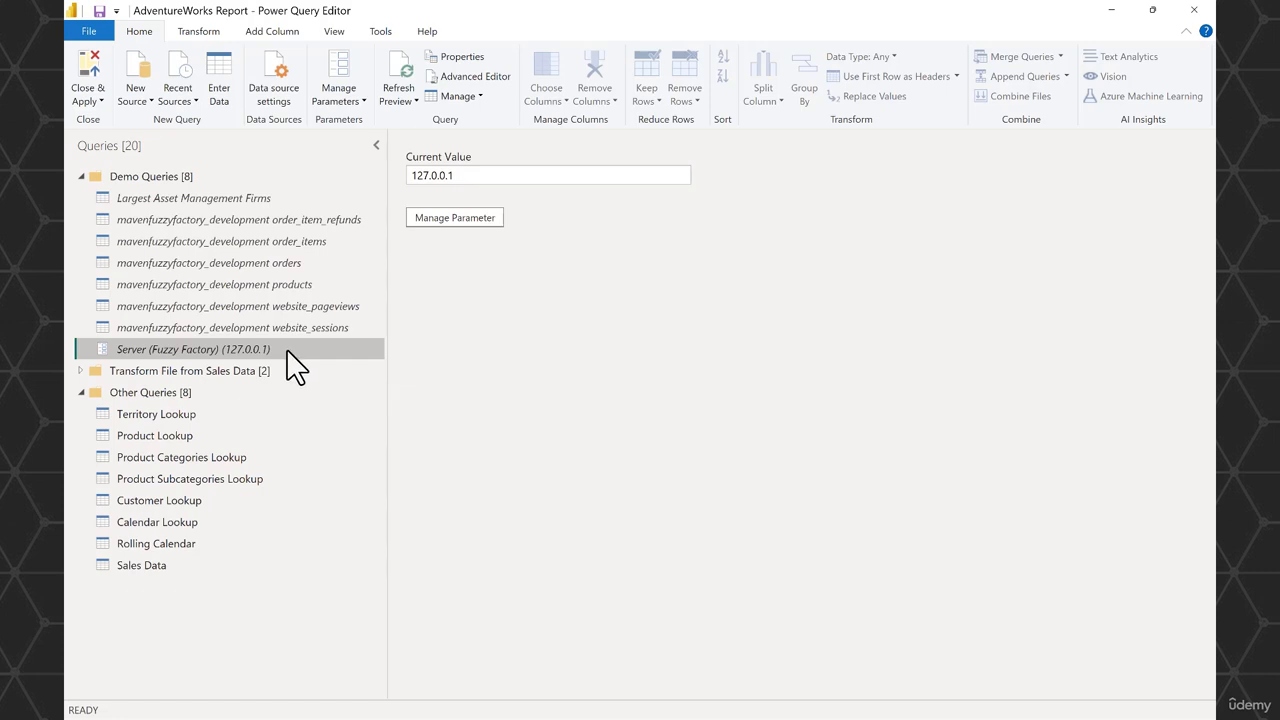
left_click(476, 220)
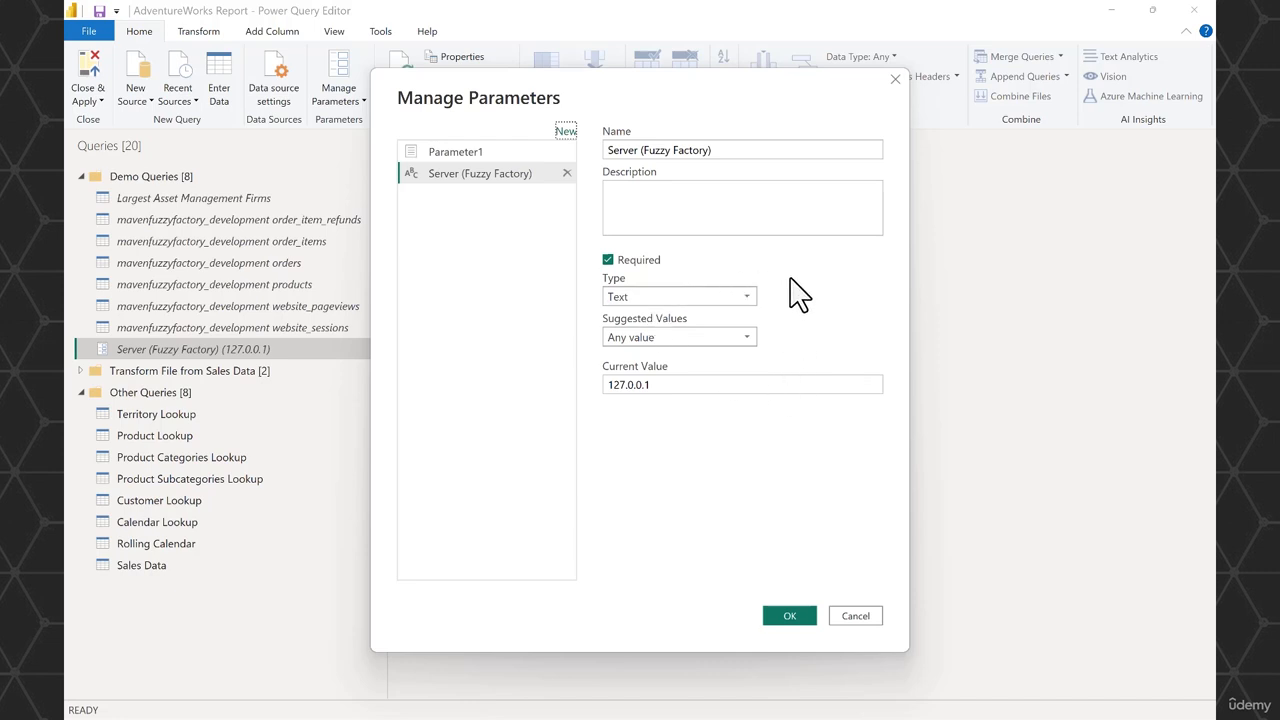
left_click(857, 616)
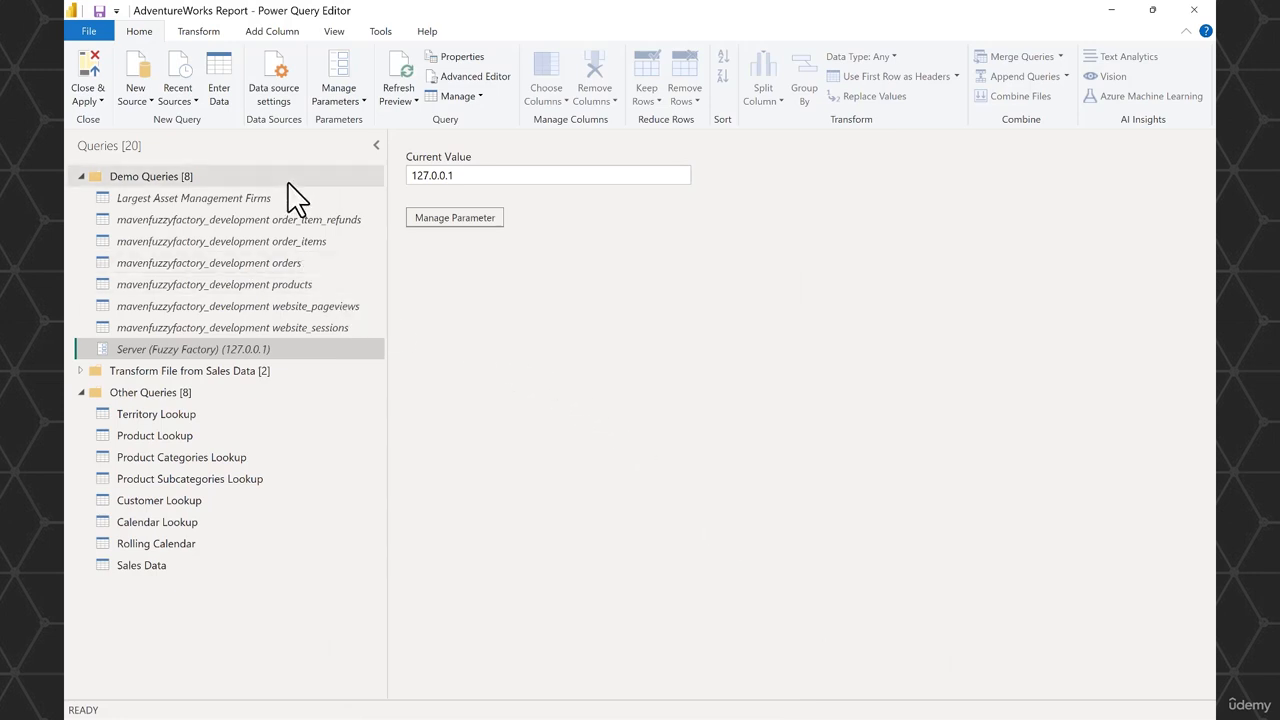
- In the data source settings, change the mavenfuzzyfactory_development MySQL source so its server uses the Server (Fuzzy Factory) parameter
left_click(285, 106)
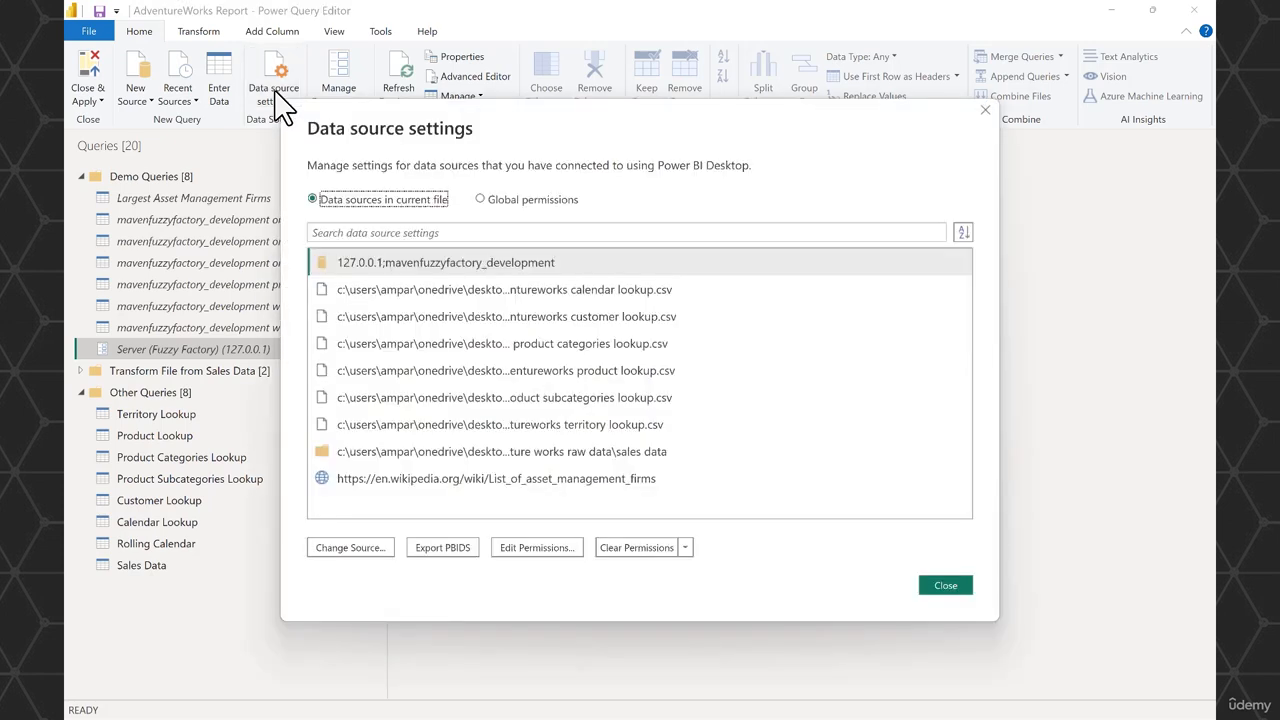
left_click(478, 266)
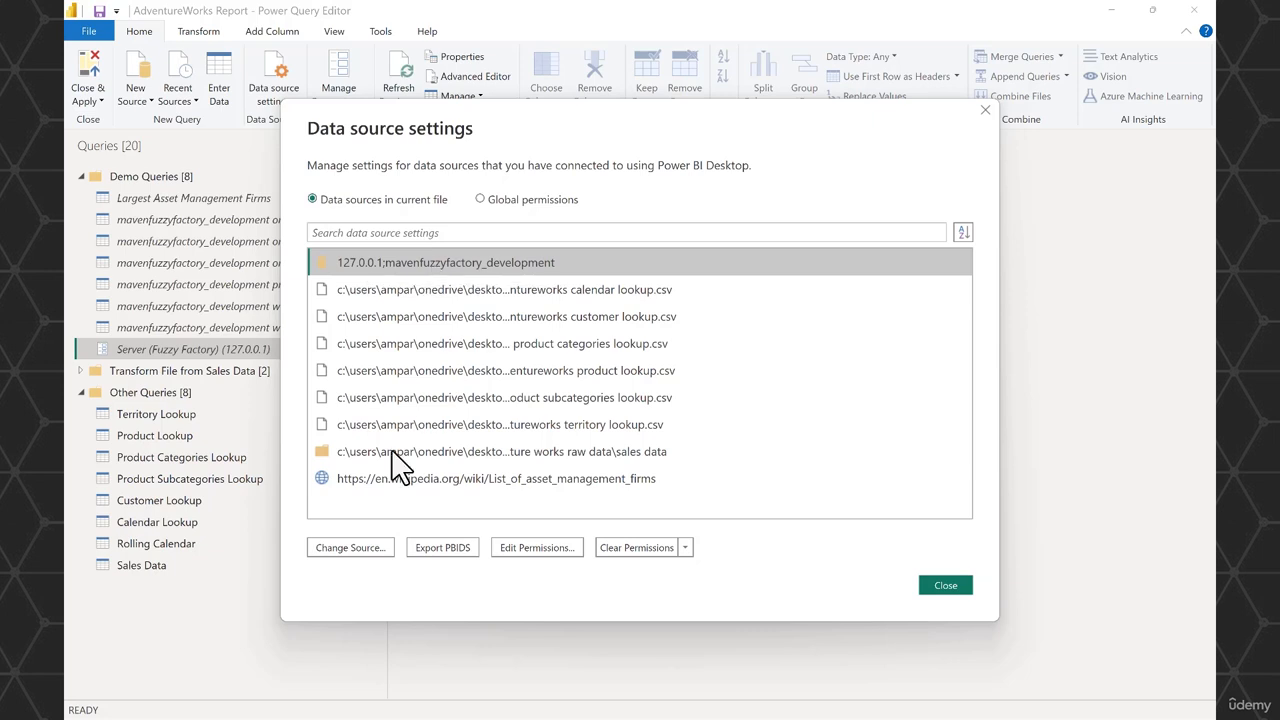
left_click(366, 552)
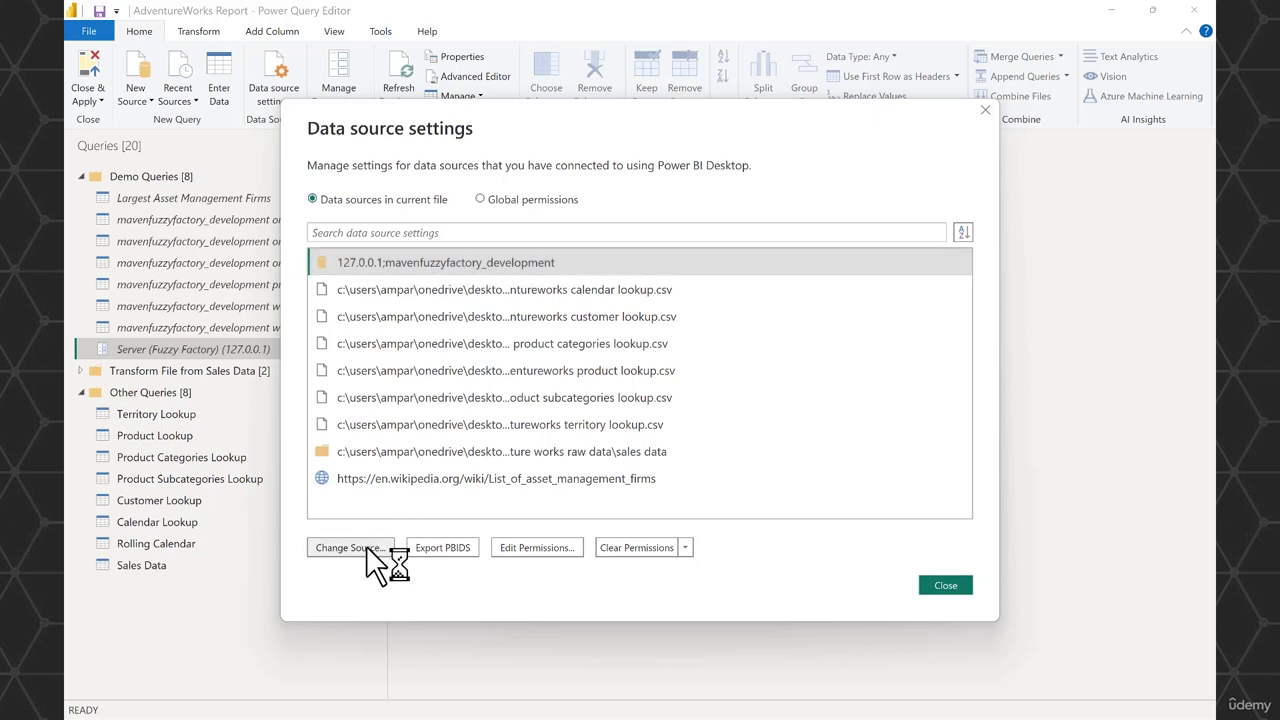
left_click(368, 325)
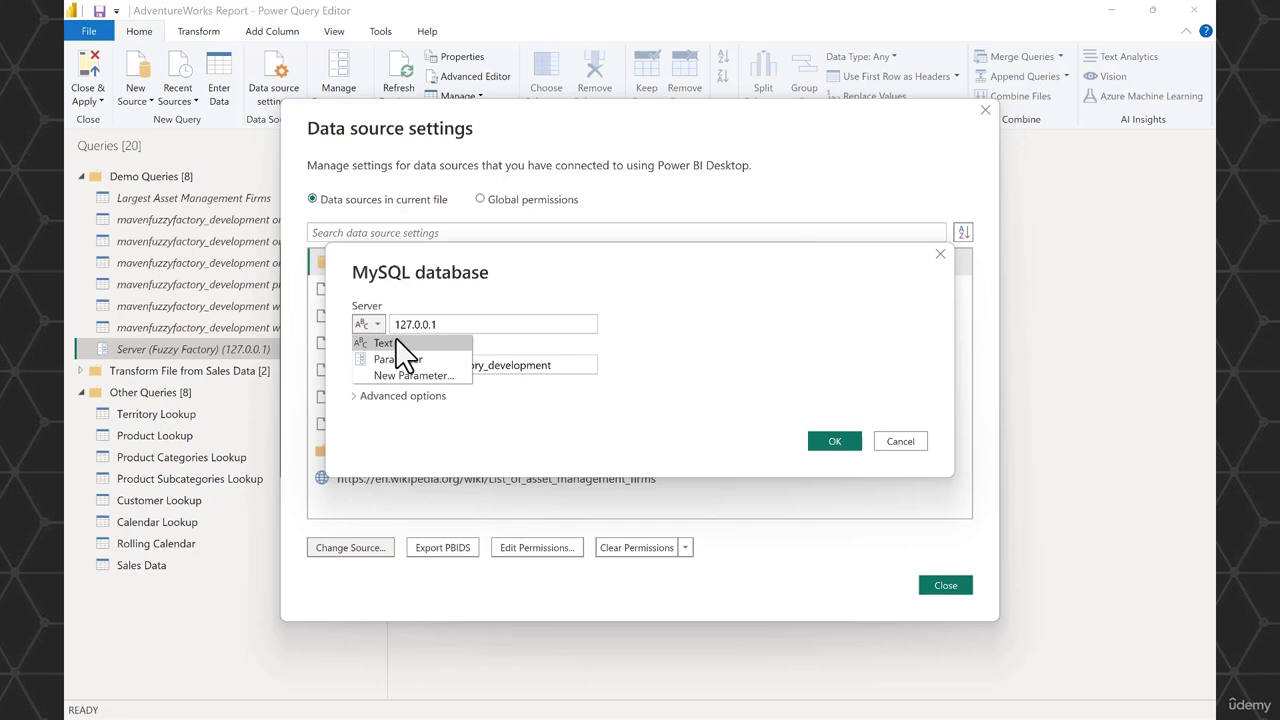
left_click(403, 362)
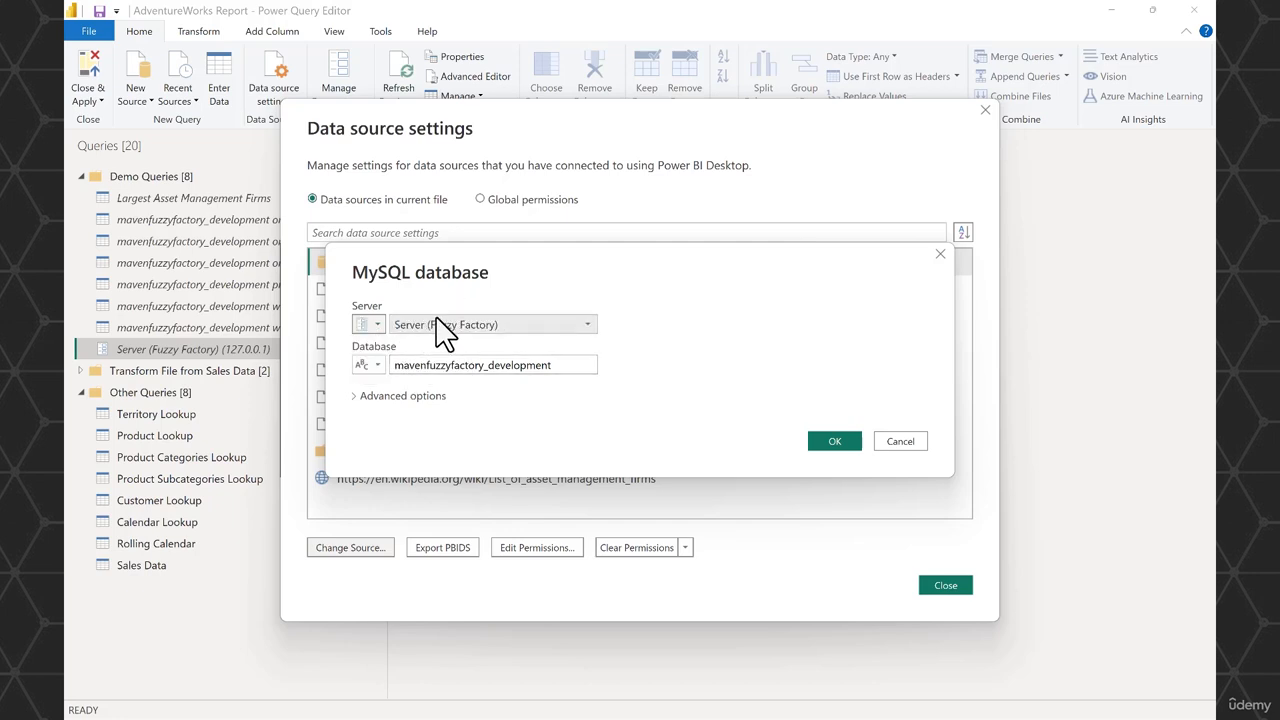
left_click(590, 328)
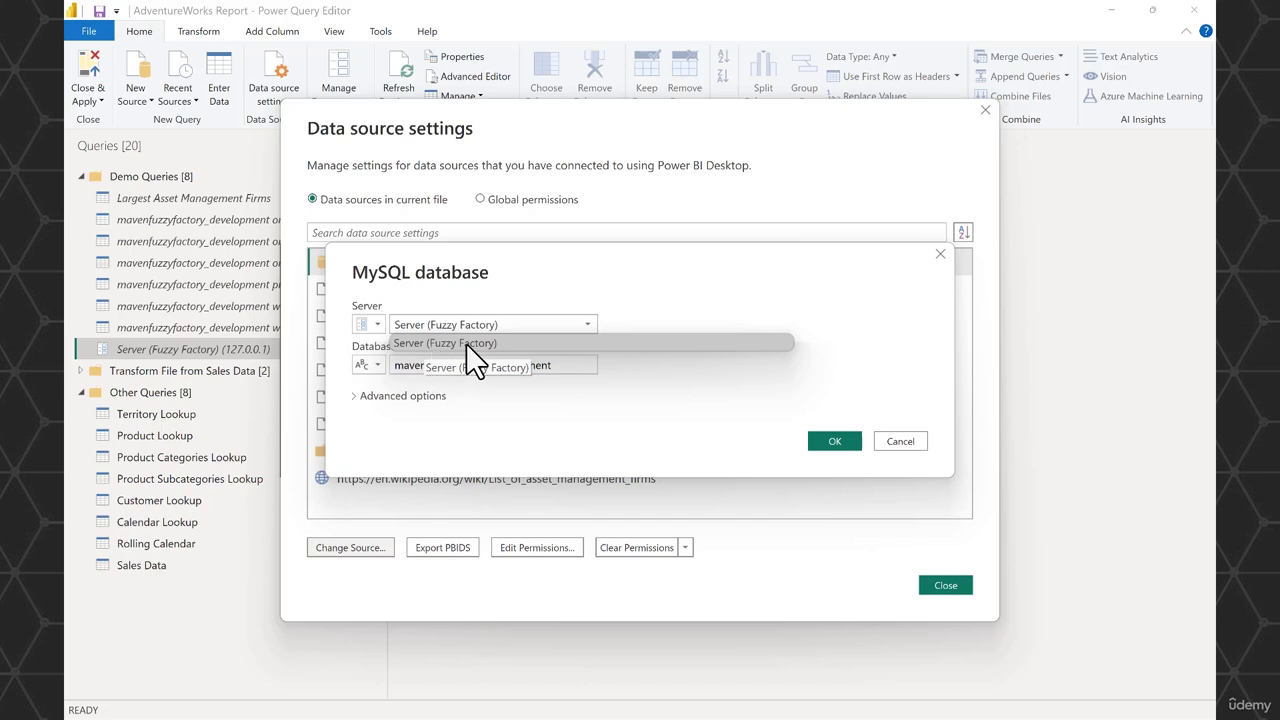
left_click(645, 305)
- Switch the MySQL source's database to a parameter and create a new parameter for it named Database (Fuzzy Factory)
left_click(376, 364)
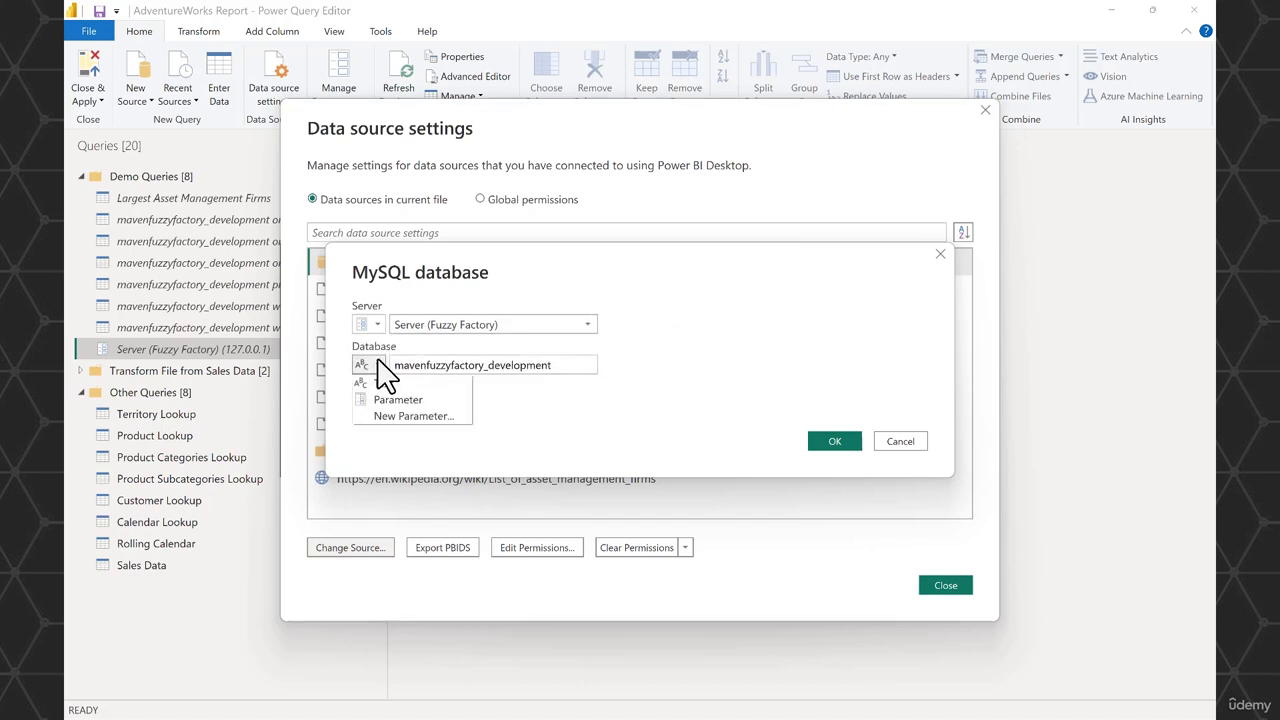
left_click(397, 404)
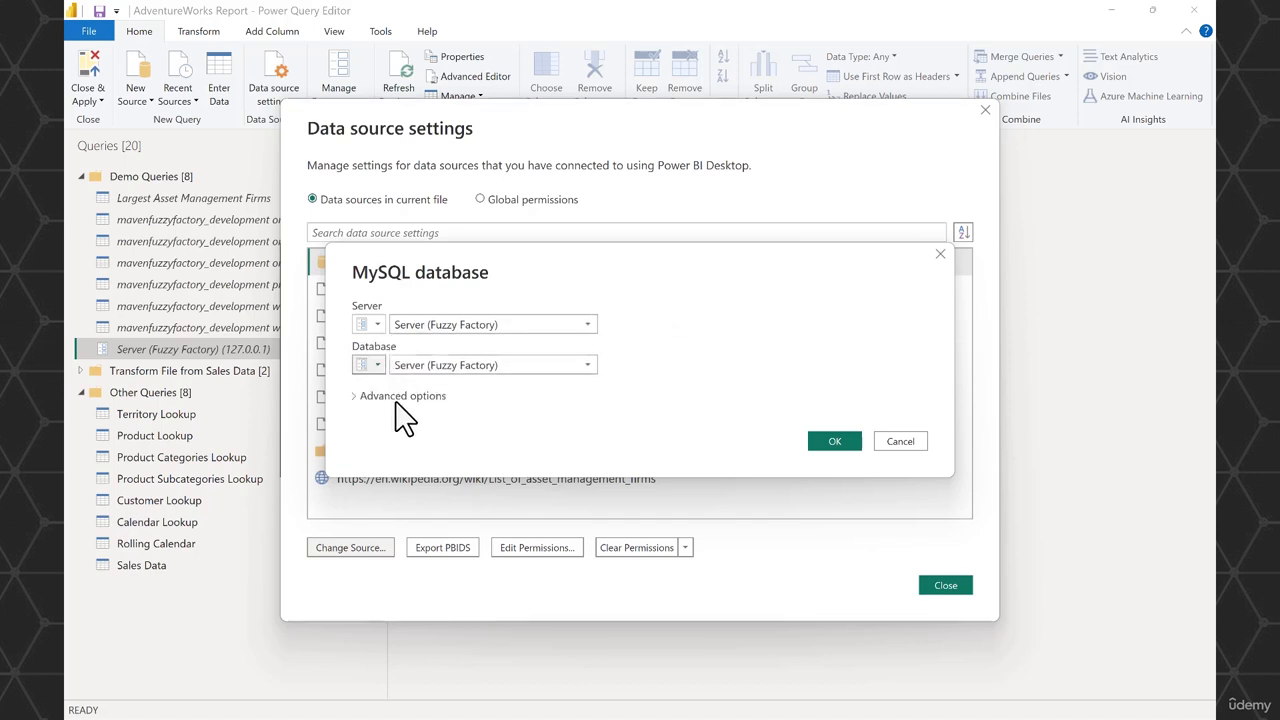
left_click(578, 363)
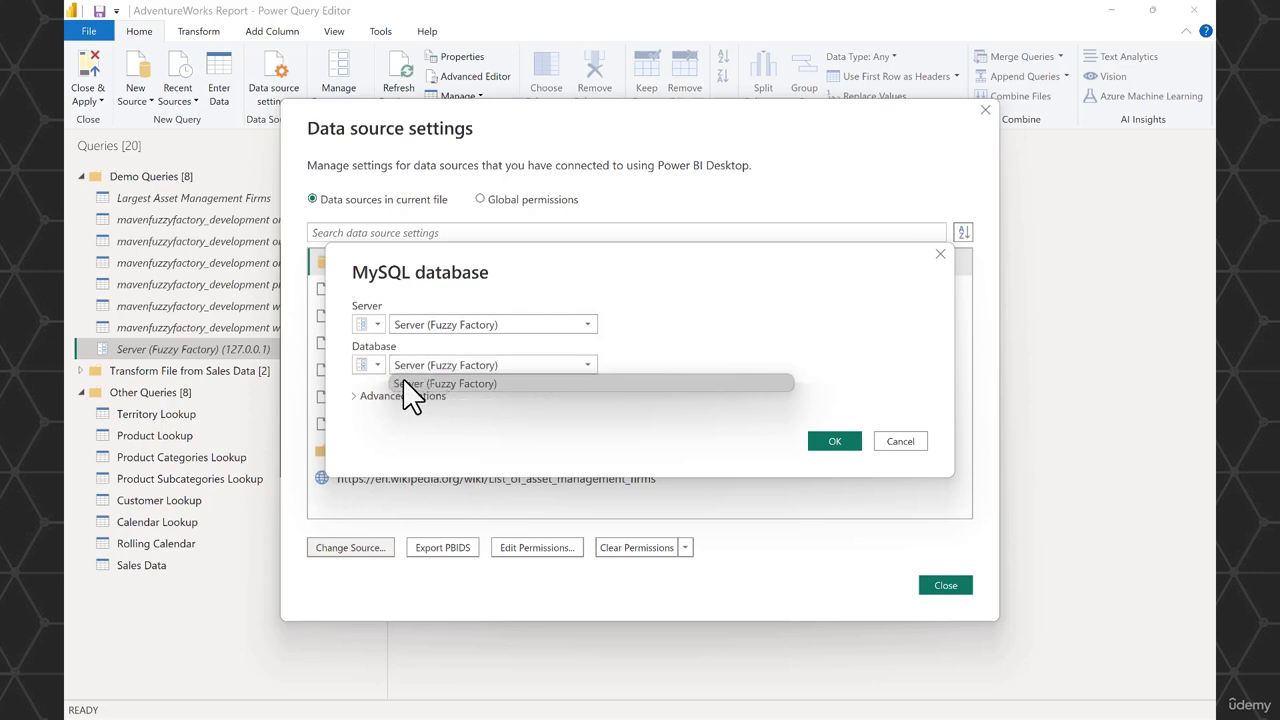
left_click(378, 365)
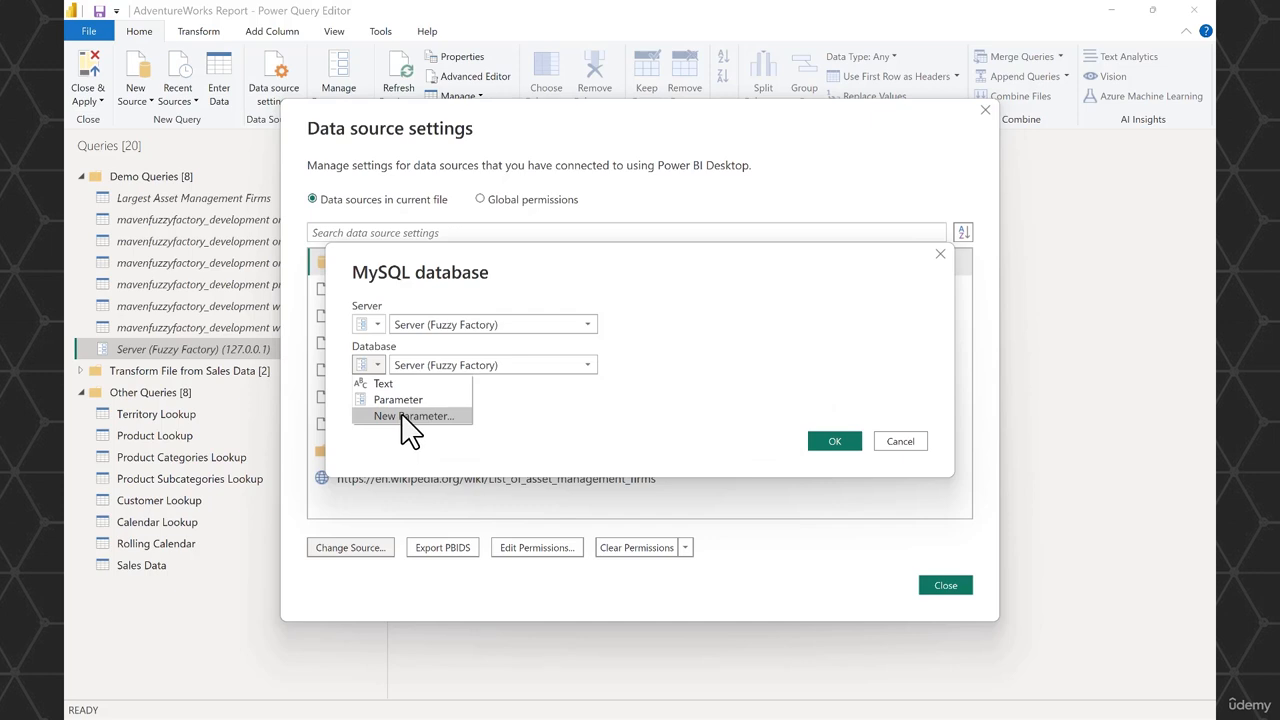
left_click(403, 416)
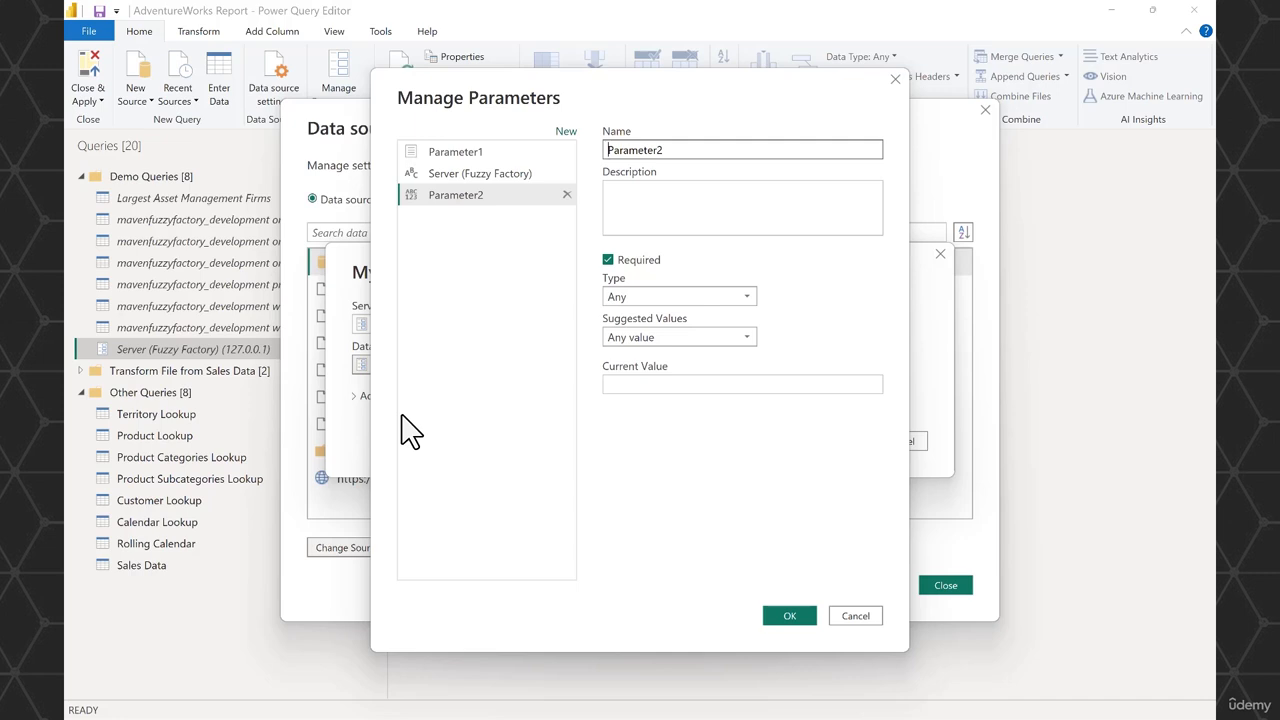
key("ctrl+a")
key("BackSpace")
type("Database (Fuzzy Facto")
- Give Database (Fuzzy Factory) the Text type and a list of suggested values: mavenfuzzyfactory_development and mavenfuzzyfactory_production
left_click(745, 297)
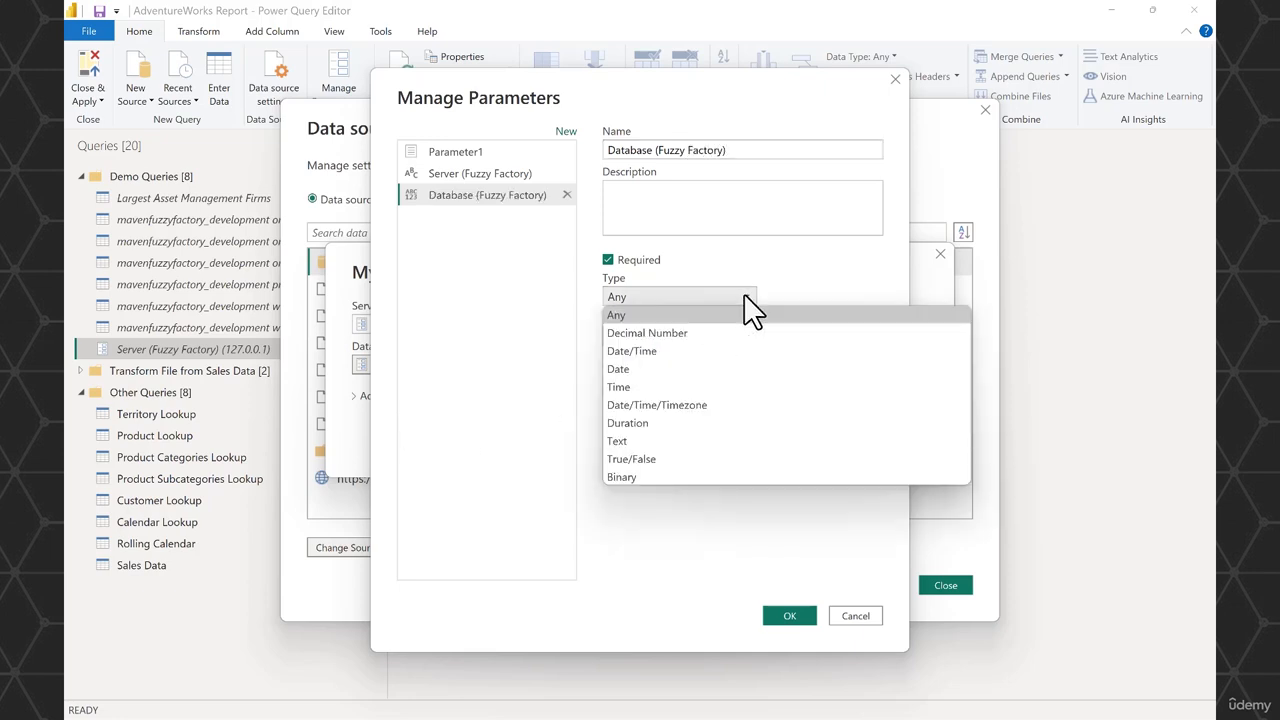
left_click(645, 441)
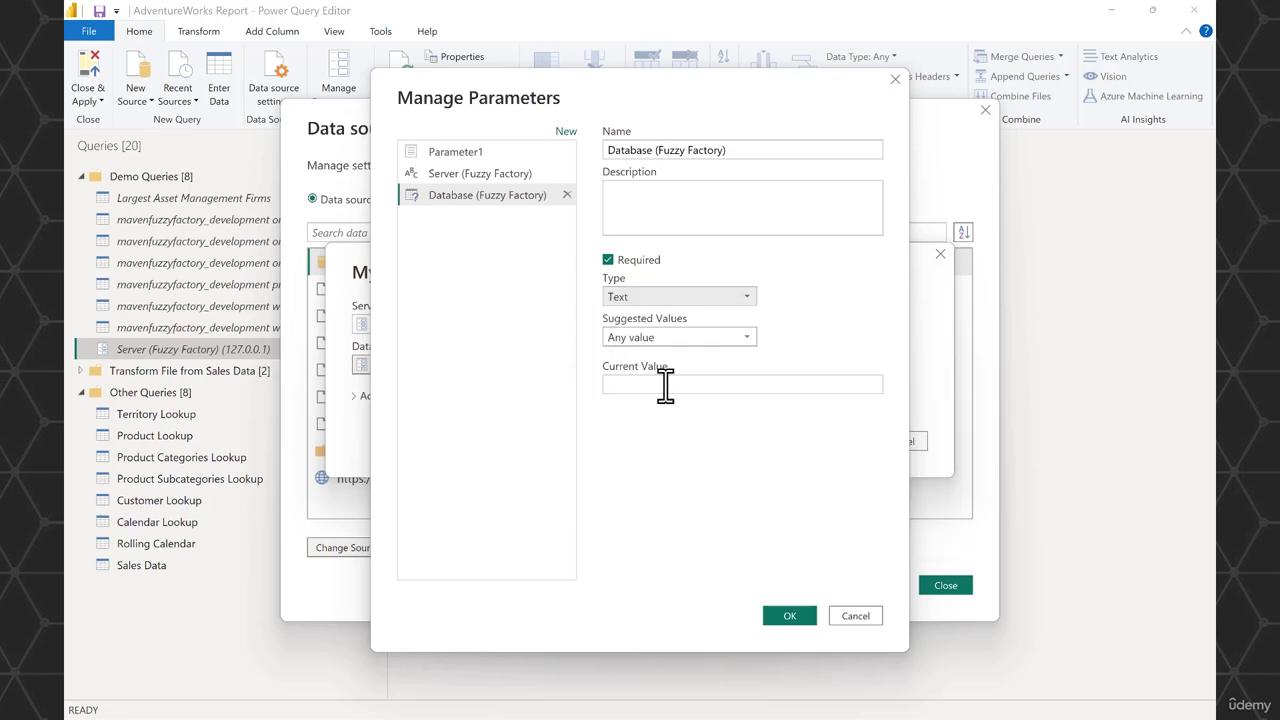
left_click(746, 340)
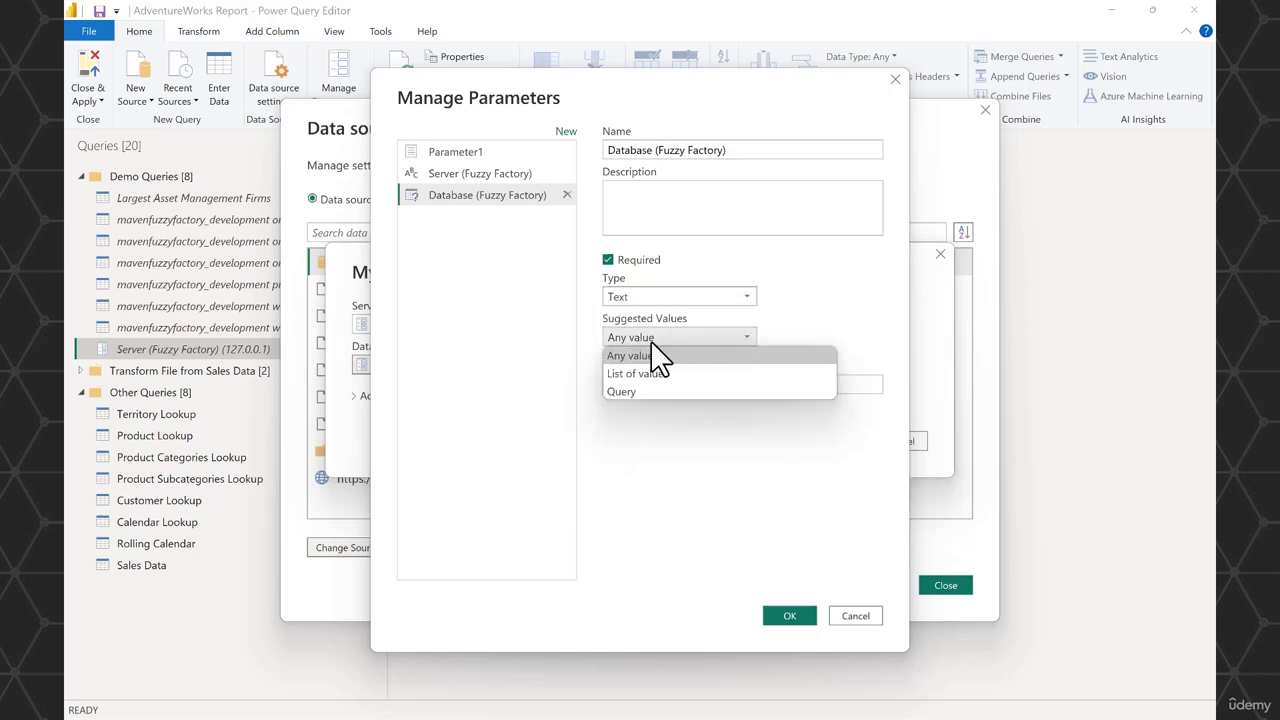
left_click(673, 376)
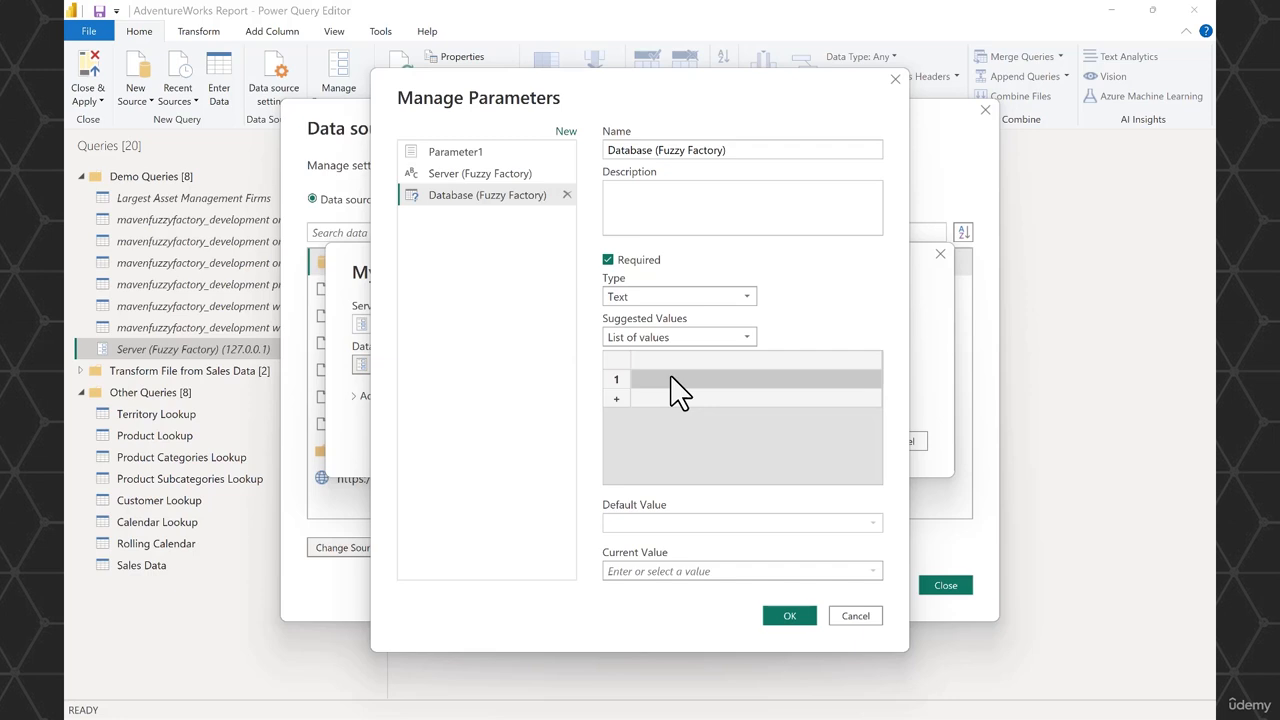
left_click(672, 379)
type("mavenfuzzyfactory_deve")
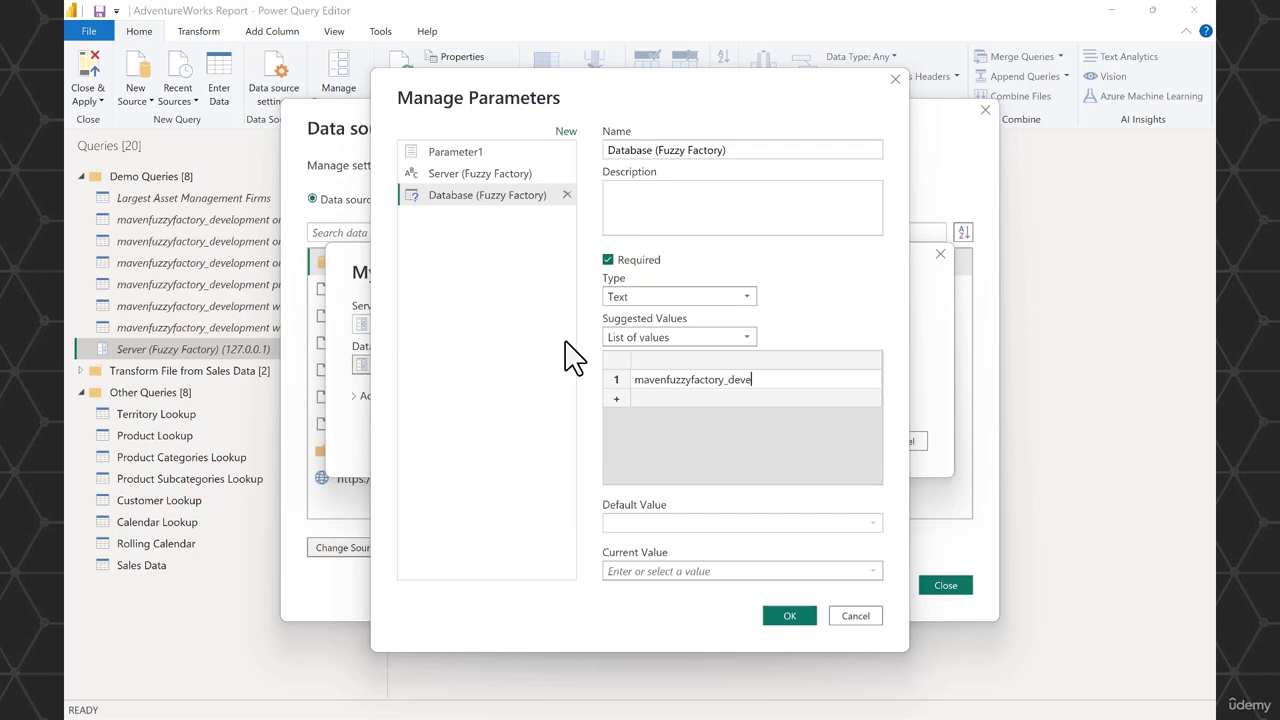
type("ment")
left_click(673, 398)
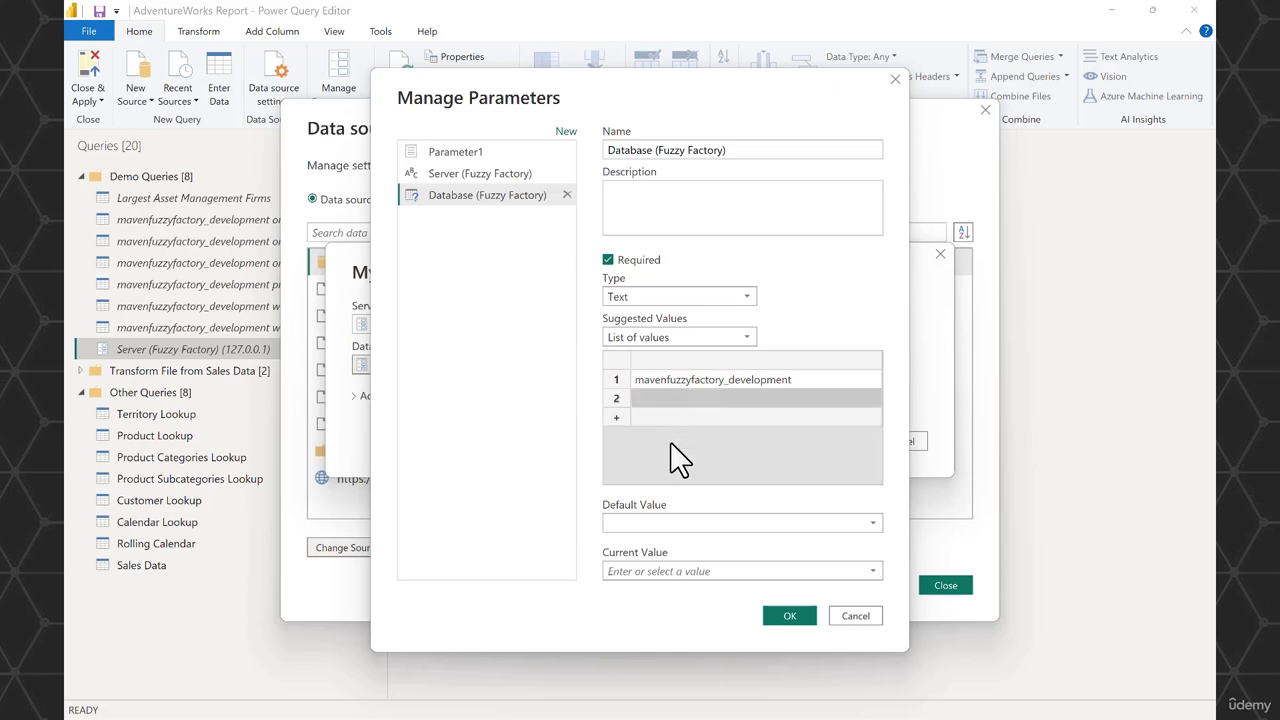
type("mavenfuzzyf")
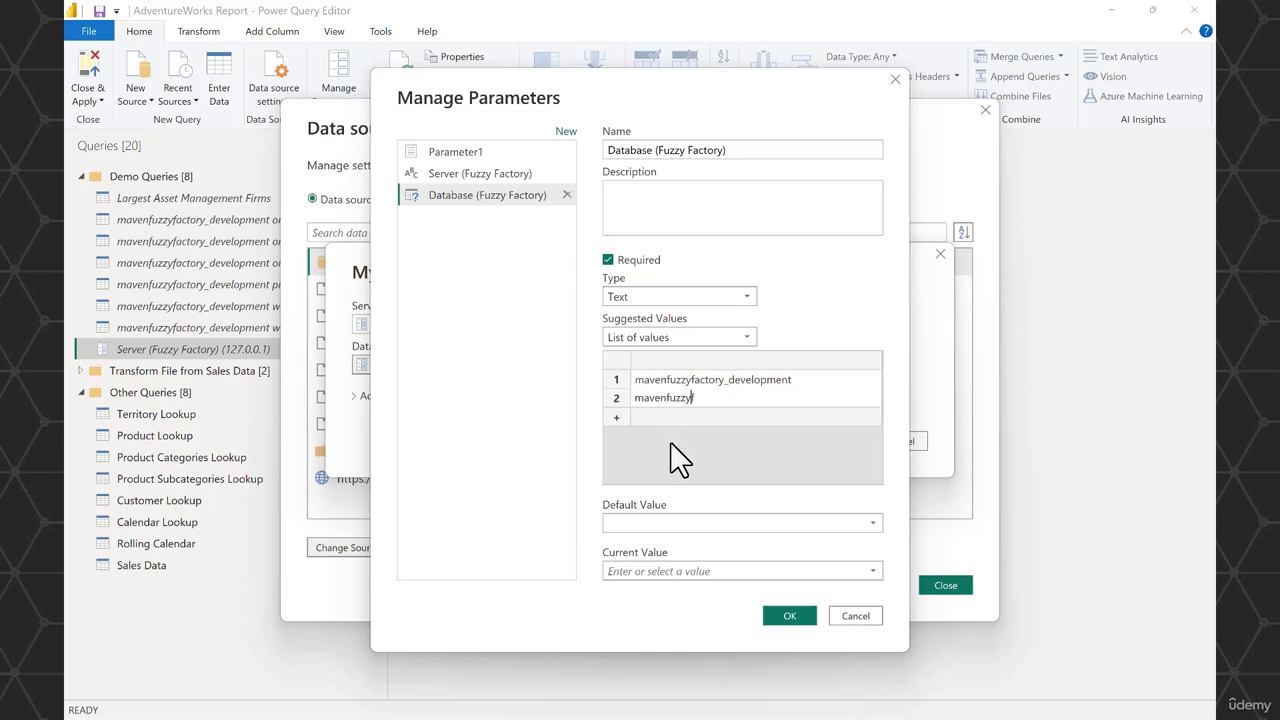
type("actory_production")
- Set both the default and current value of Database (Fuzzy Factory) to mavenfuzzyfactory_development and save the parameter
left_click(846, 525)
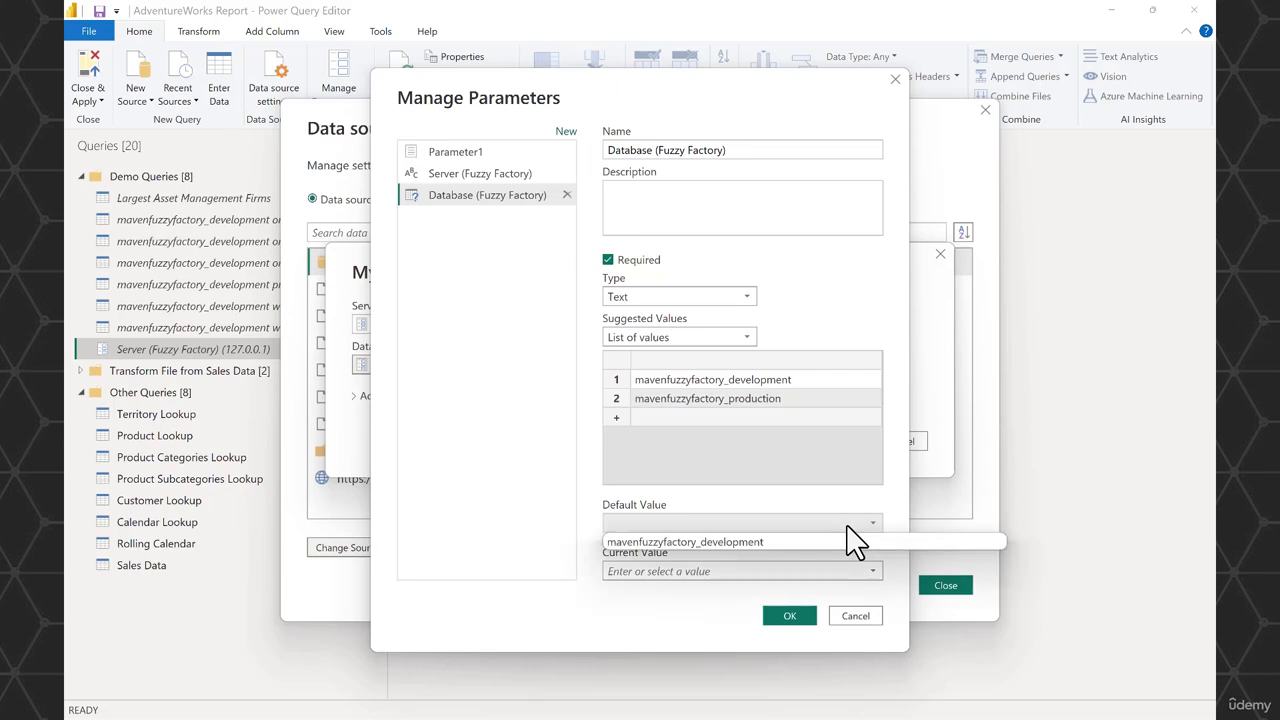
left_click(735, 541)
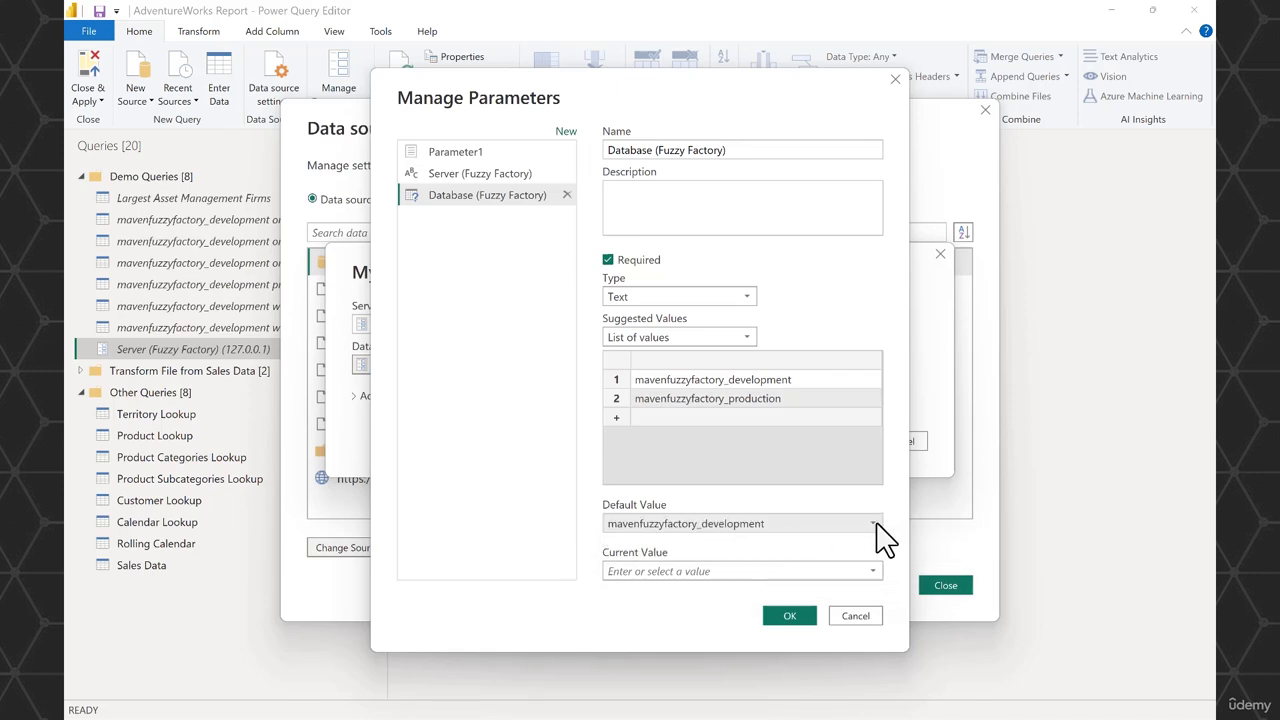
left_click(872, 571)
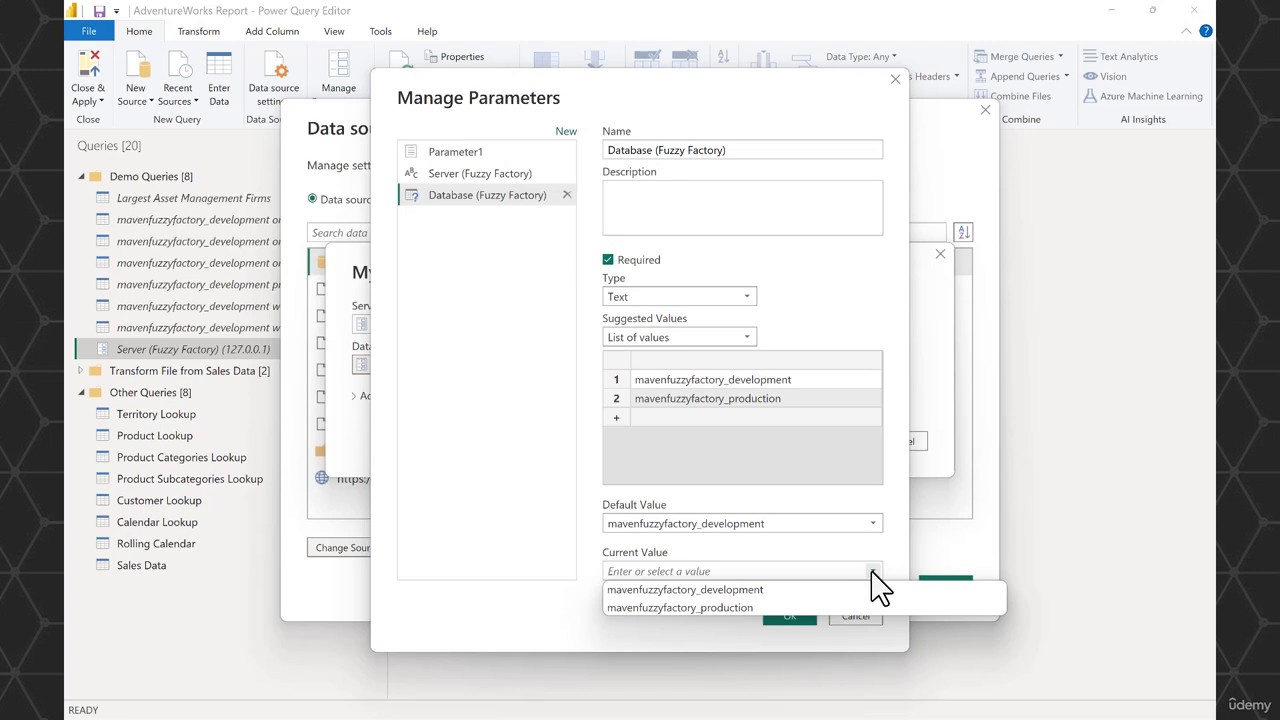
left_click(793, 607)
left_click(793, 612)
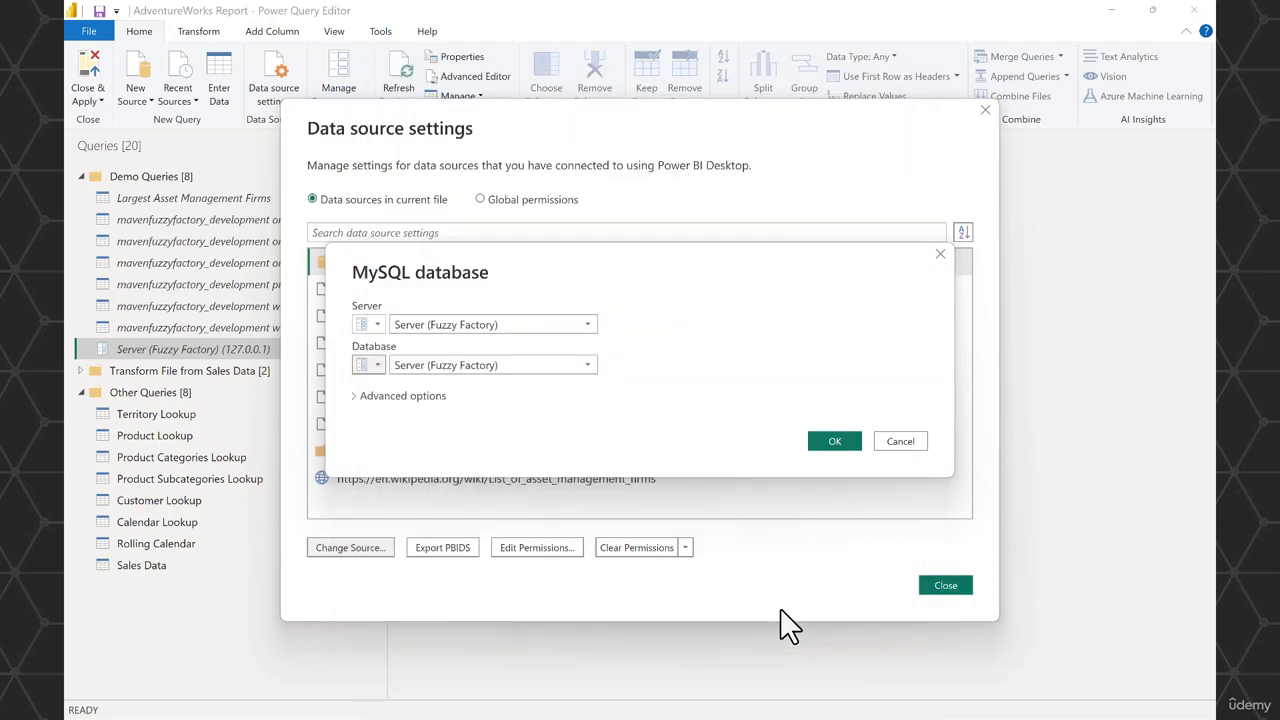
- Assign the Database (Fuzzy Factory) parameter to the MySQL source's database and move the parameter into the Demo Queries group
left_click(587, 366)
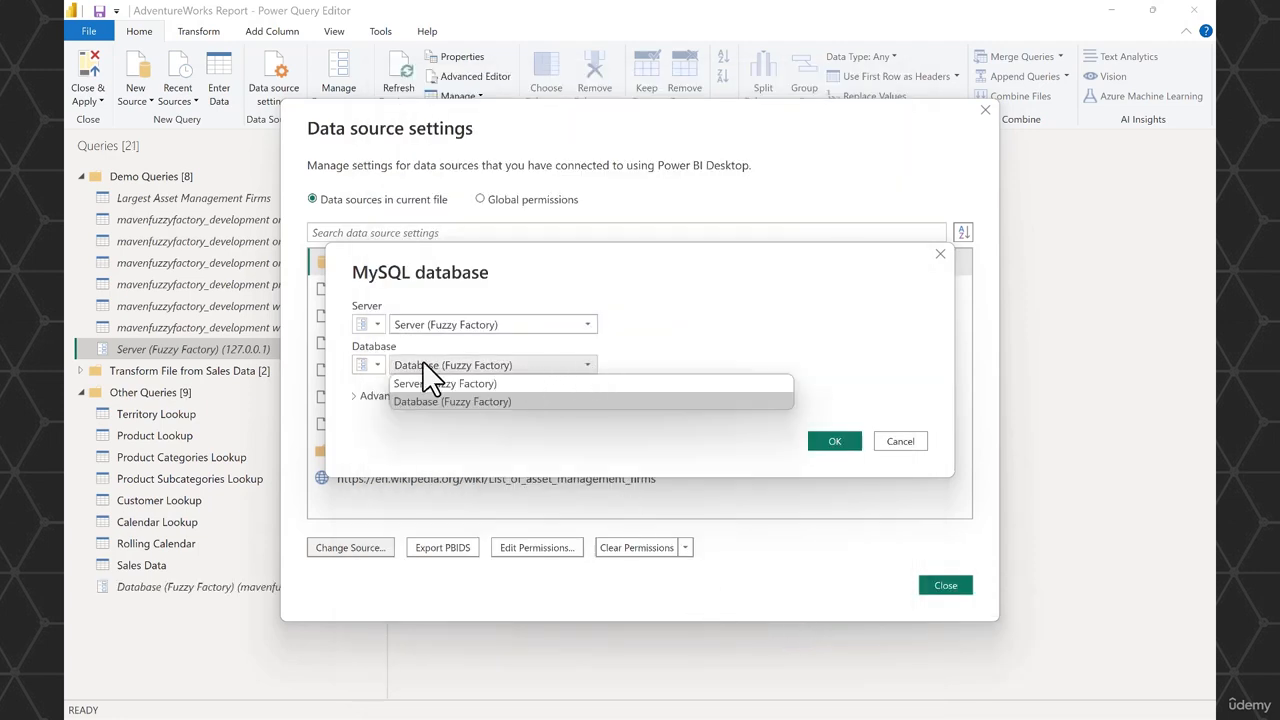
left_click(507, 398)
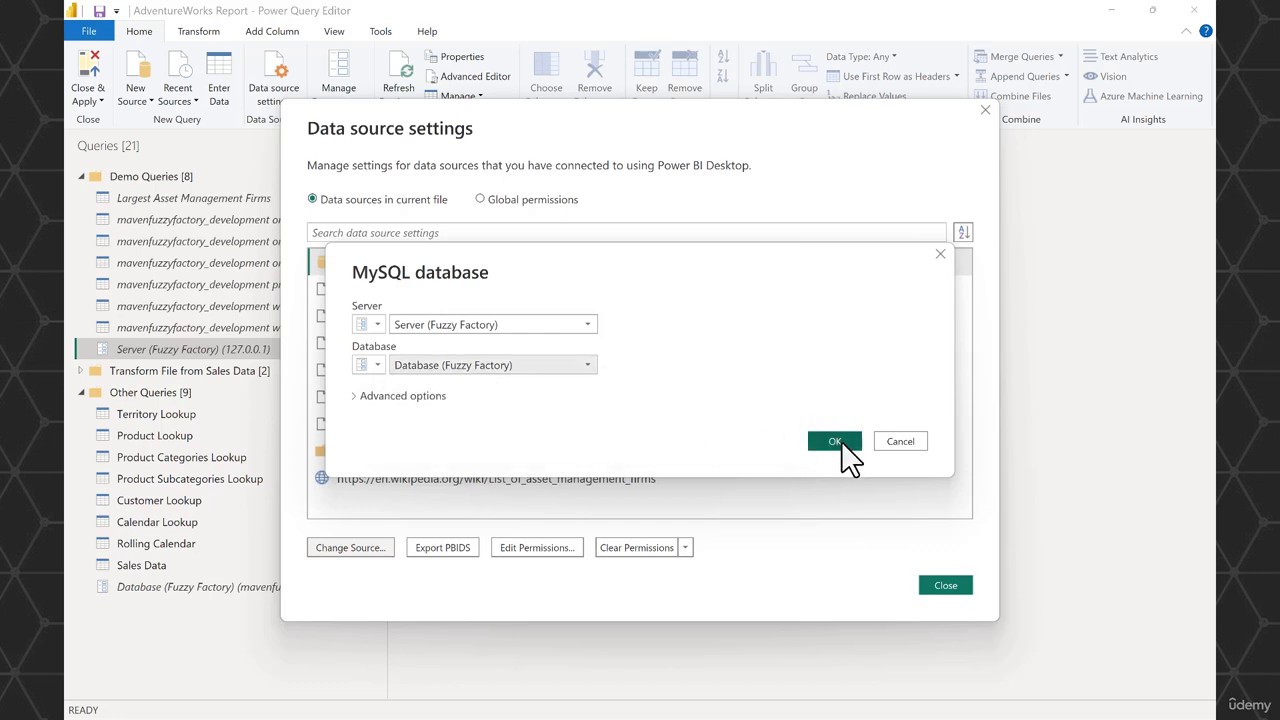
left_click(838, 446)
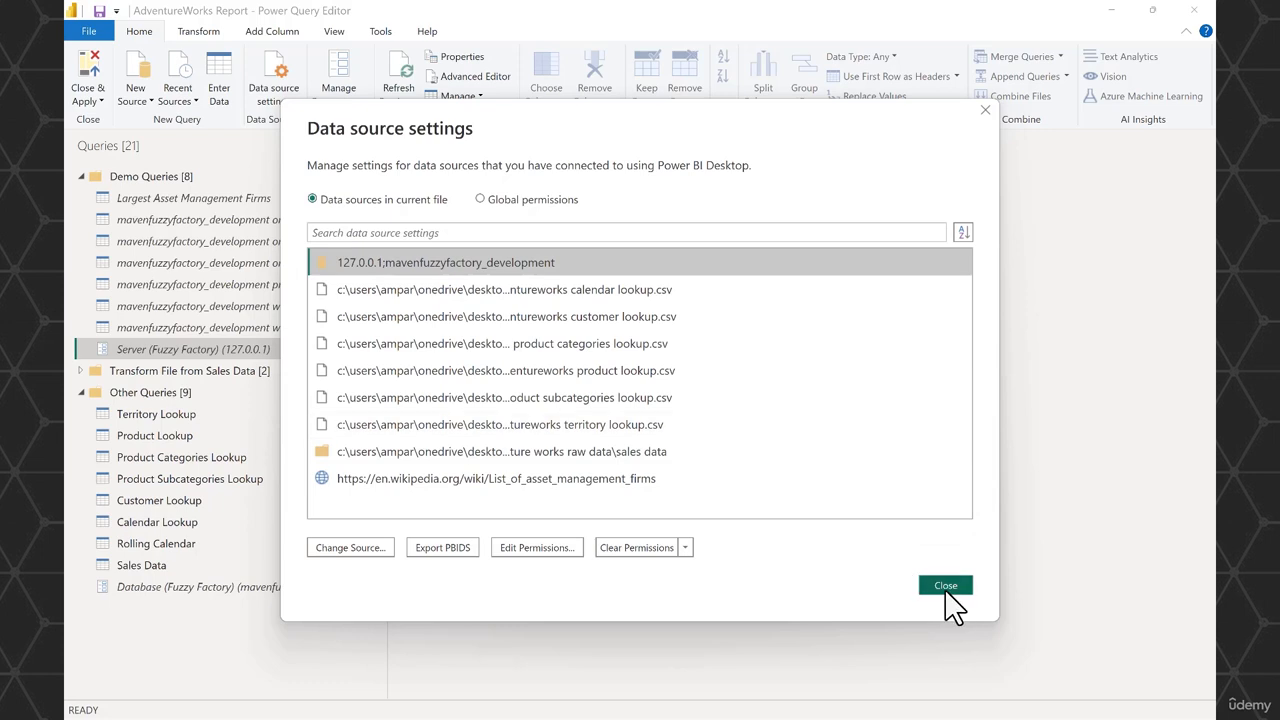
left_click(948, 590)
left_click_drag(168, 590, 172, 177)
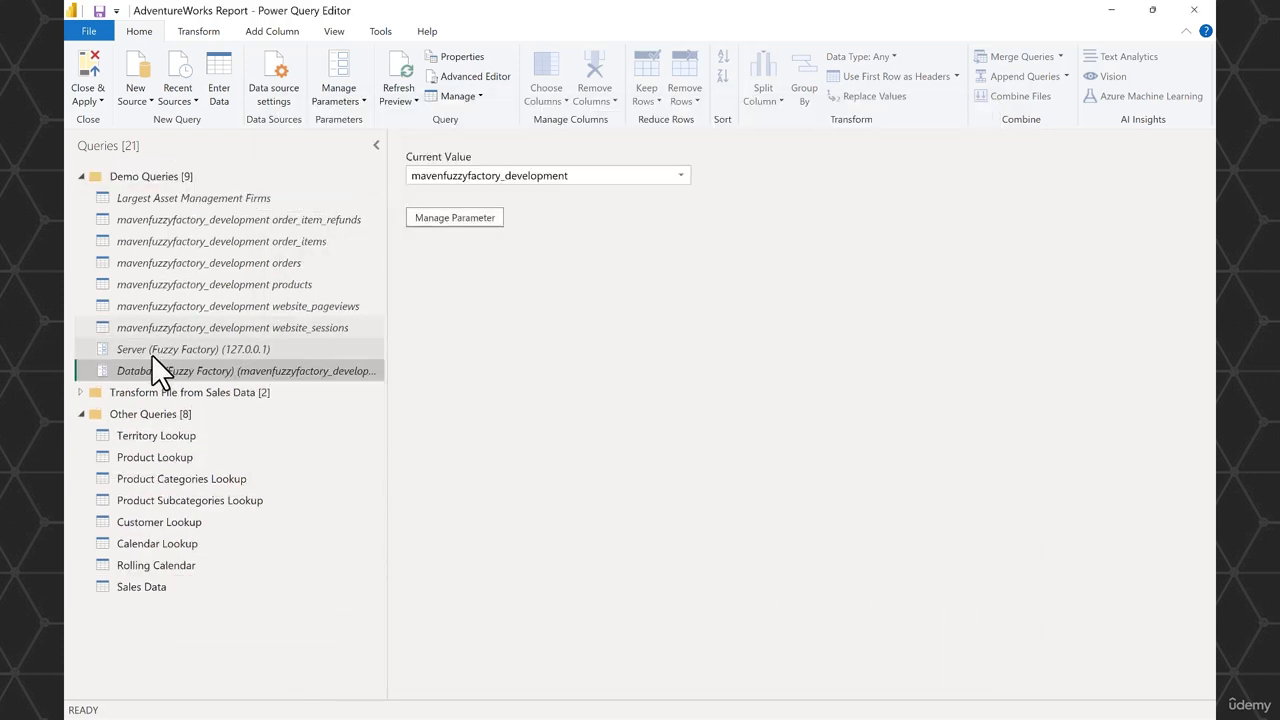
- Check the Source formulas of the order_item_refunds and order_items queries, and set Database (Fuzzy Factory)'s current value to mavenfuzzyfactory_production
left_click(186, 222)
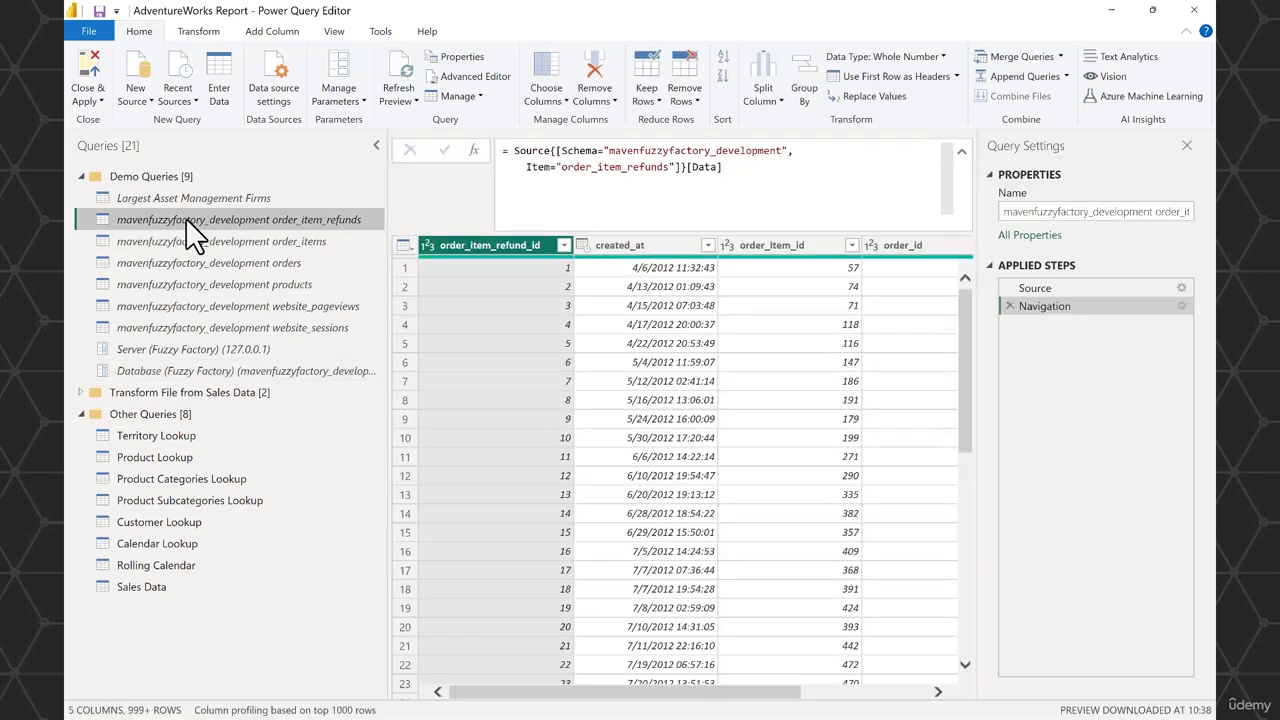
left_click(1051, 287)
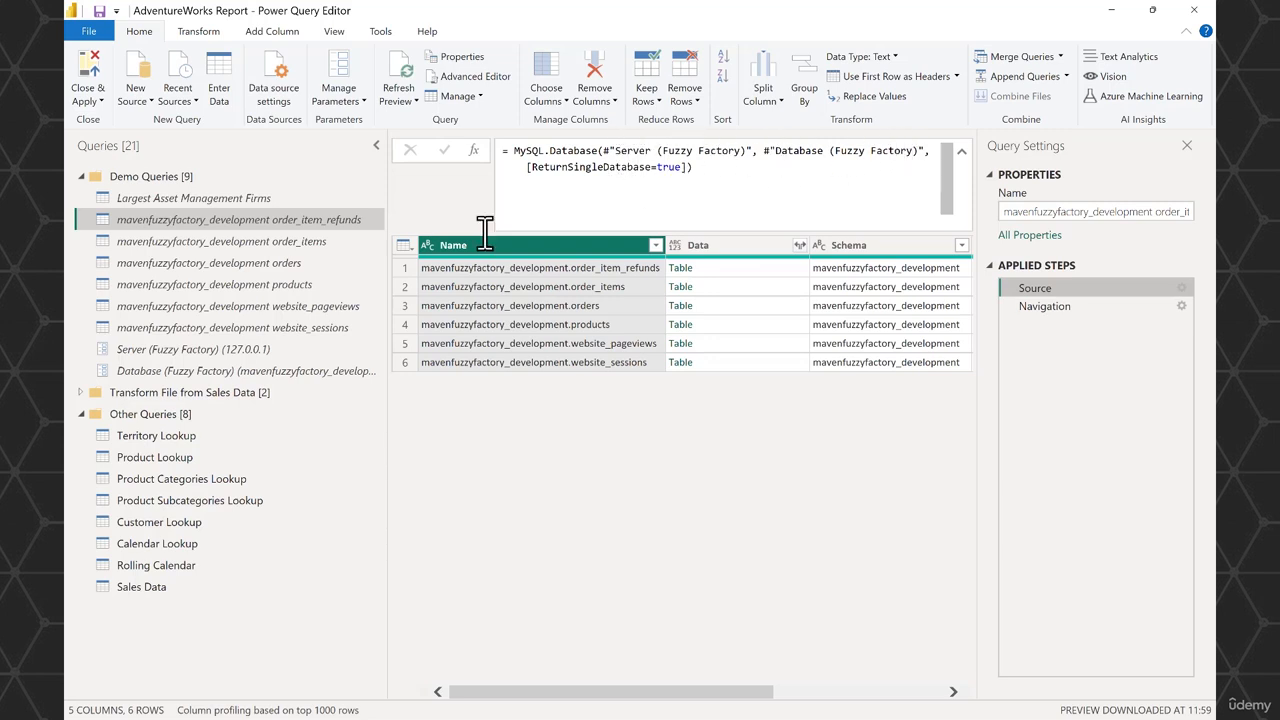
left_click(253, 243)
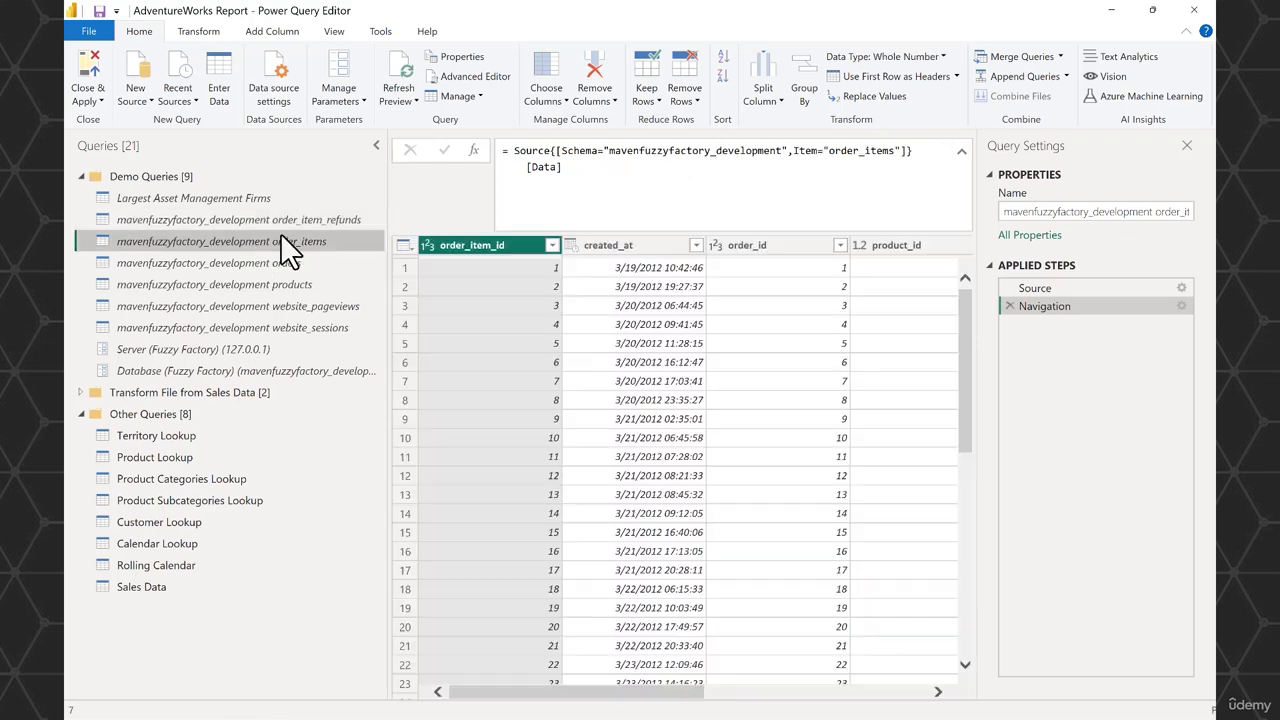
left_click(1079, 288)
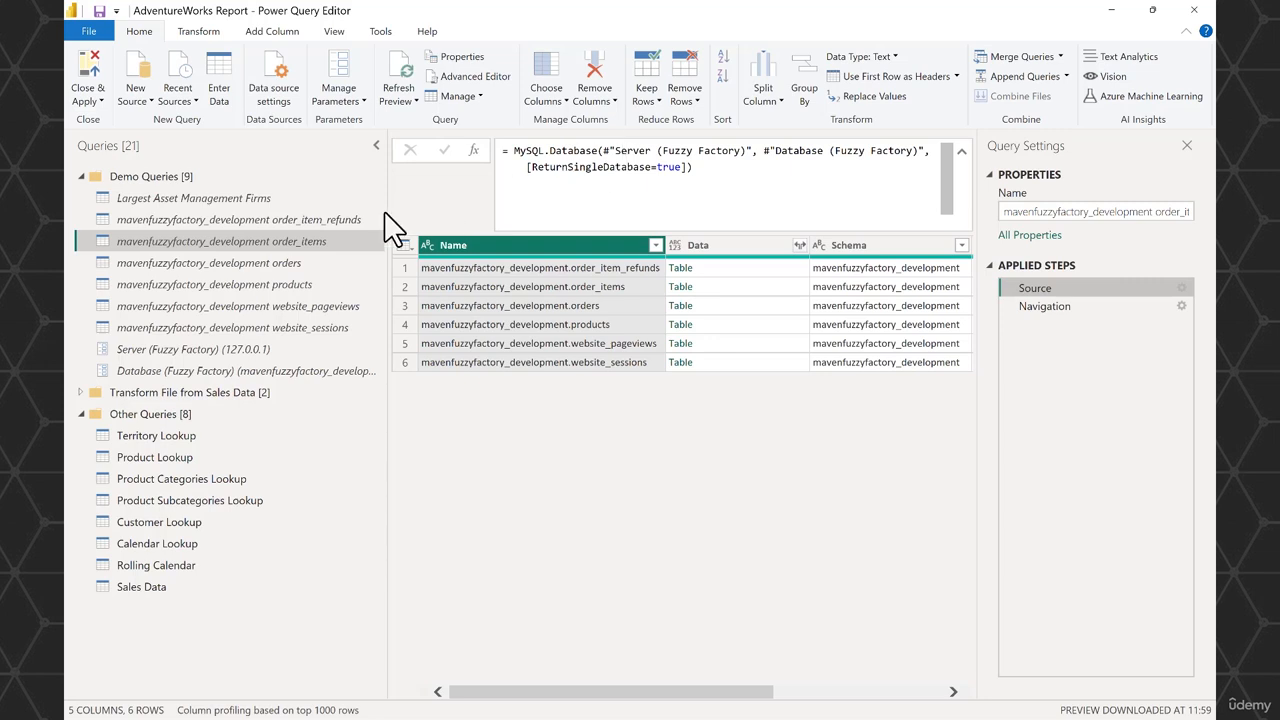
left_click(350, 370)
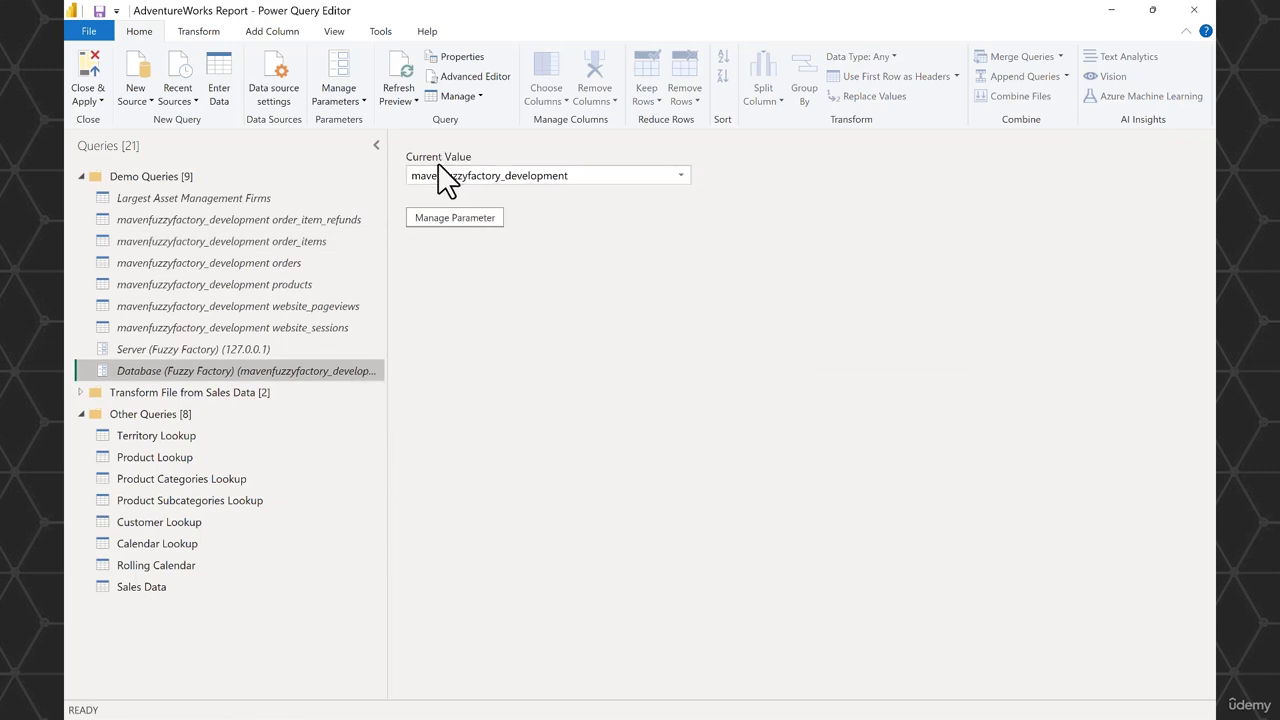
left_click(682, 176)
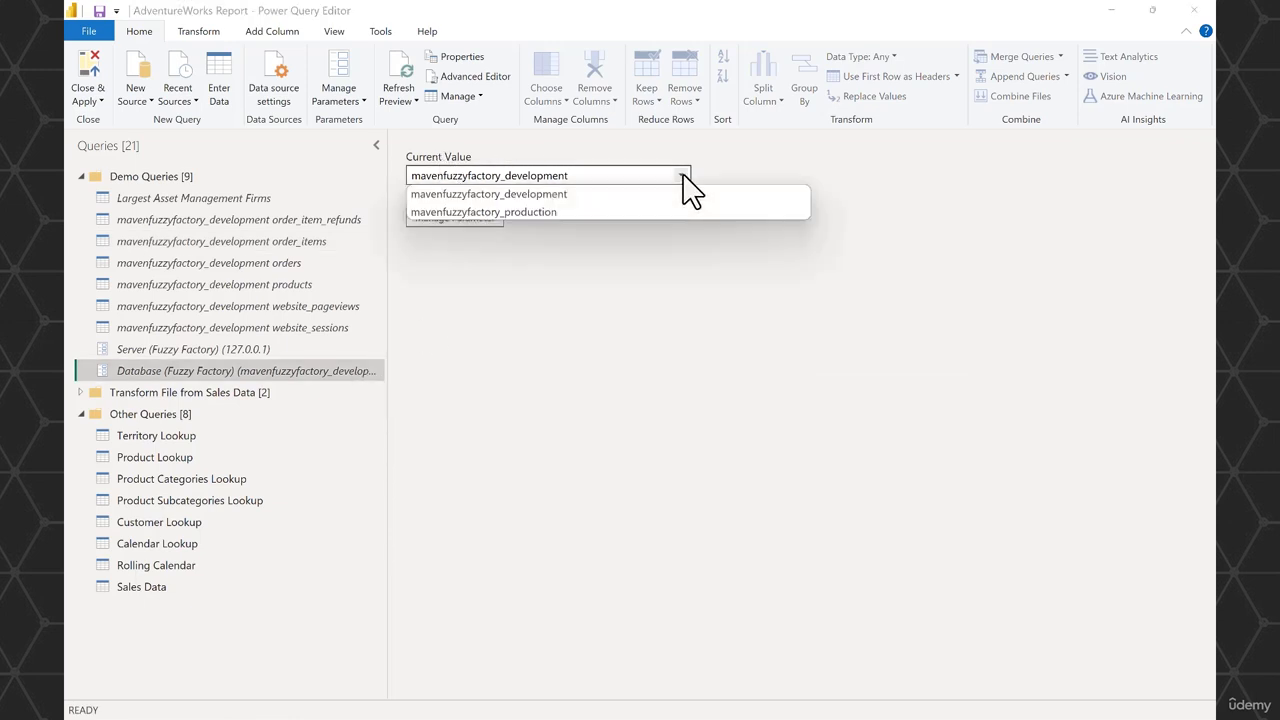
left_click(573, 213)
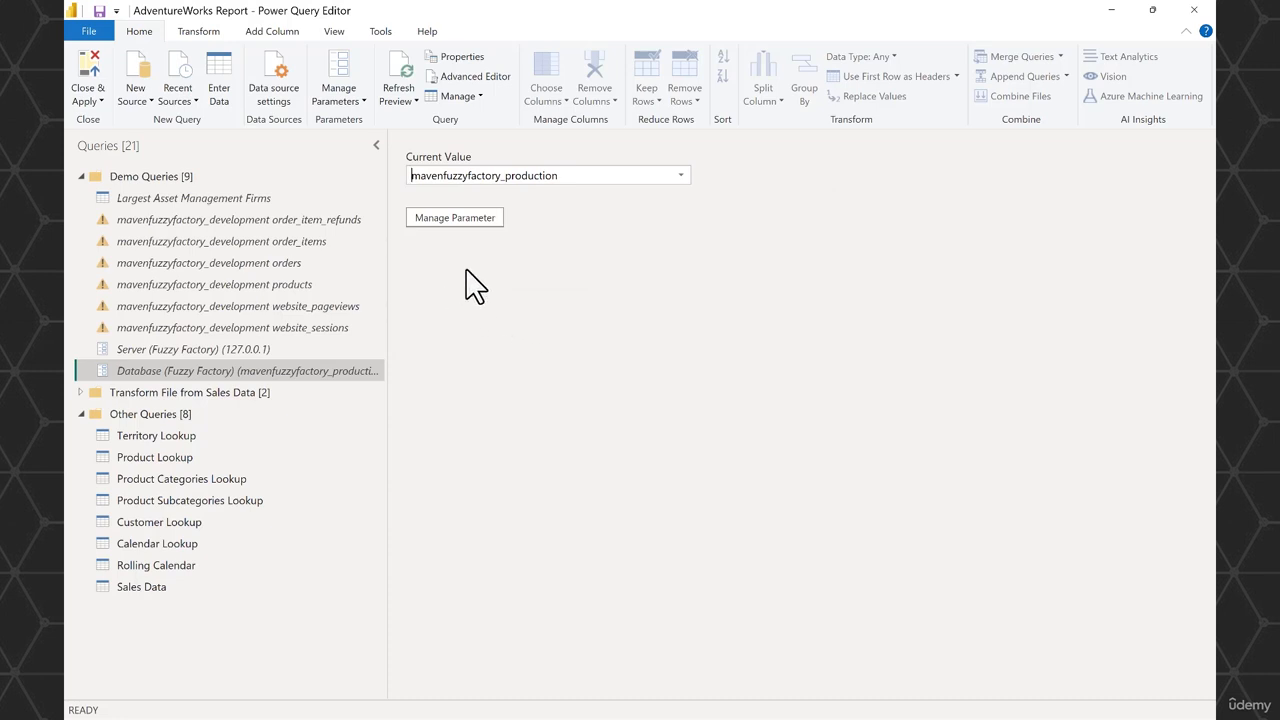
- In the order_item_refunds query's Navigation step, replace the hard-coded schema with the #"Database (Fuzzy Factory)" reference from its Source step
left_click(297, 224)
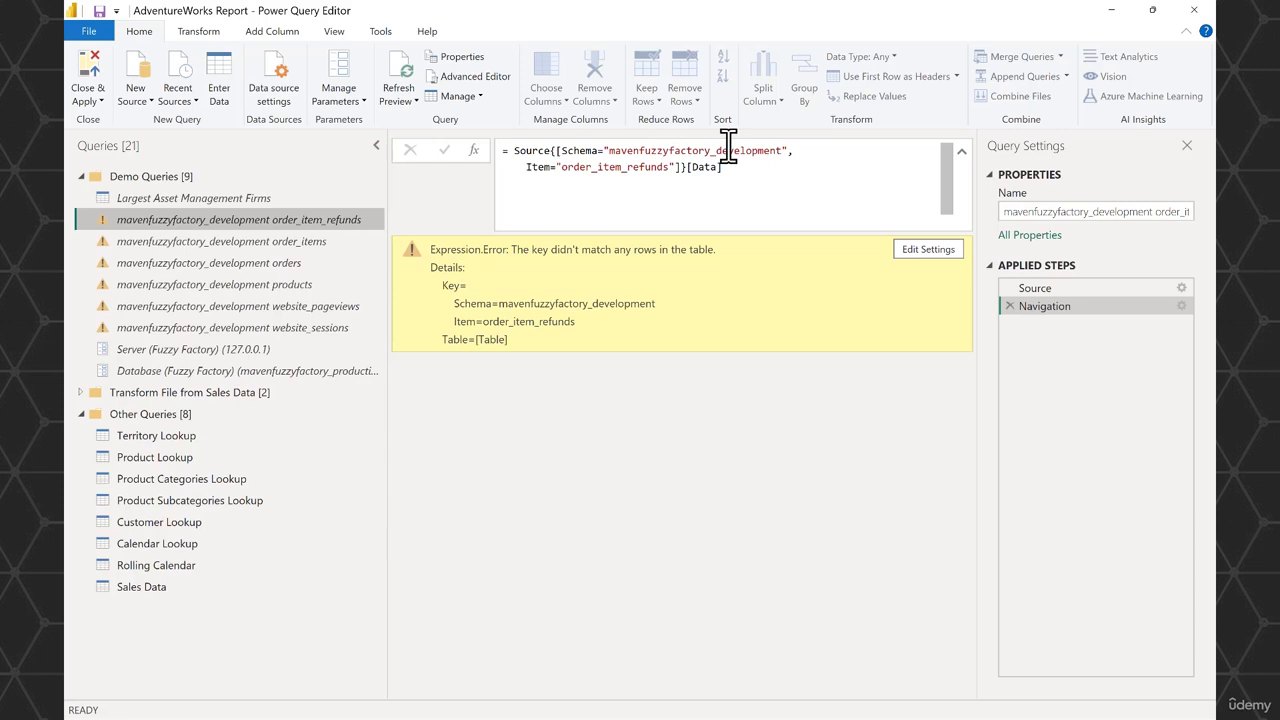
left_click(1039, 285)
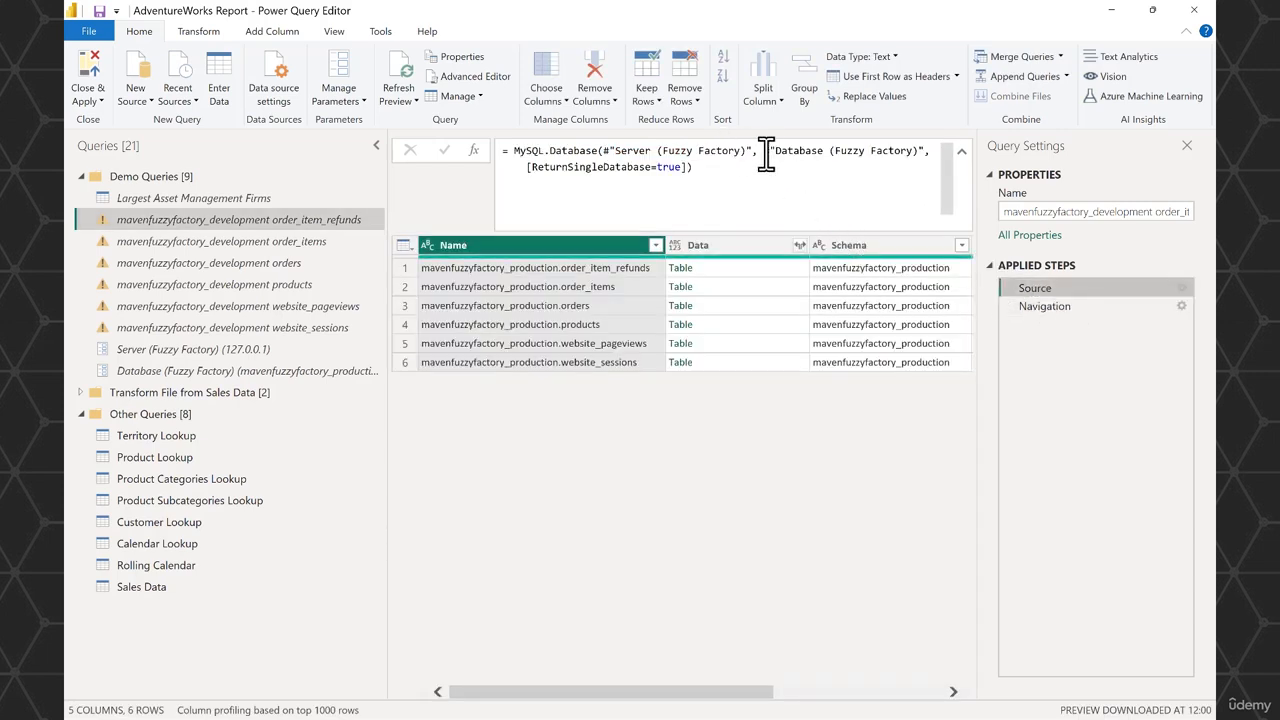
left_click_drag(762, 152, 928, 151)
key("ctrl+c")
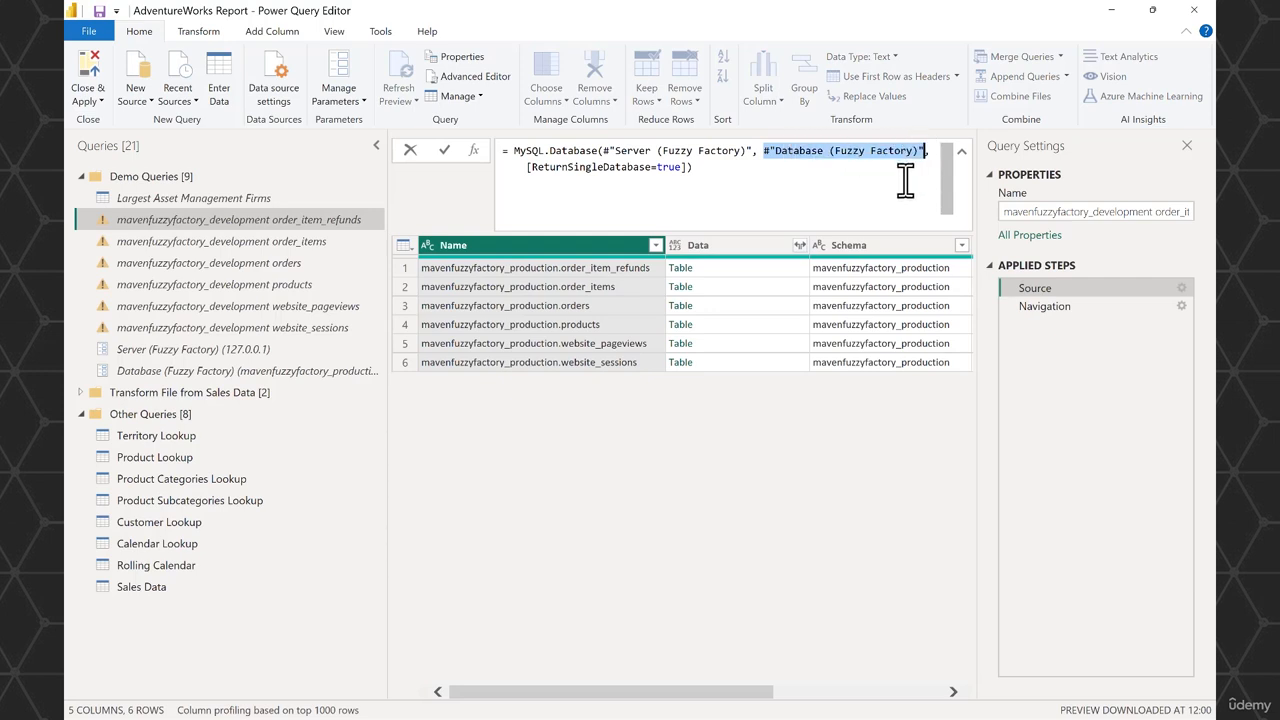
left_click(1066, 307)
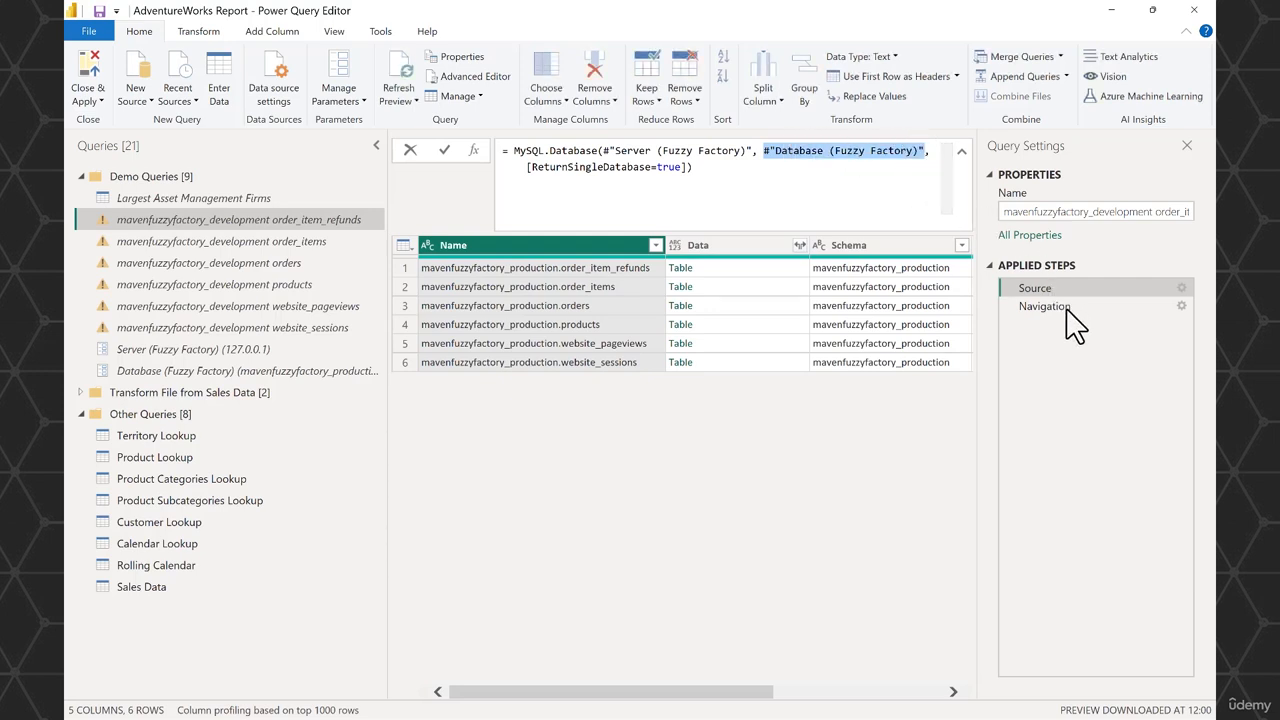
left_click(1050, 308)
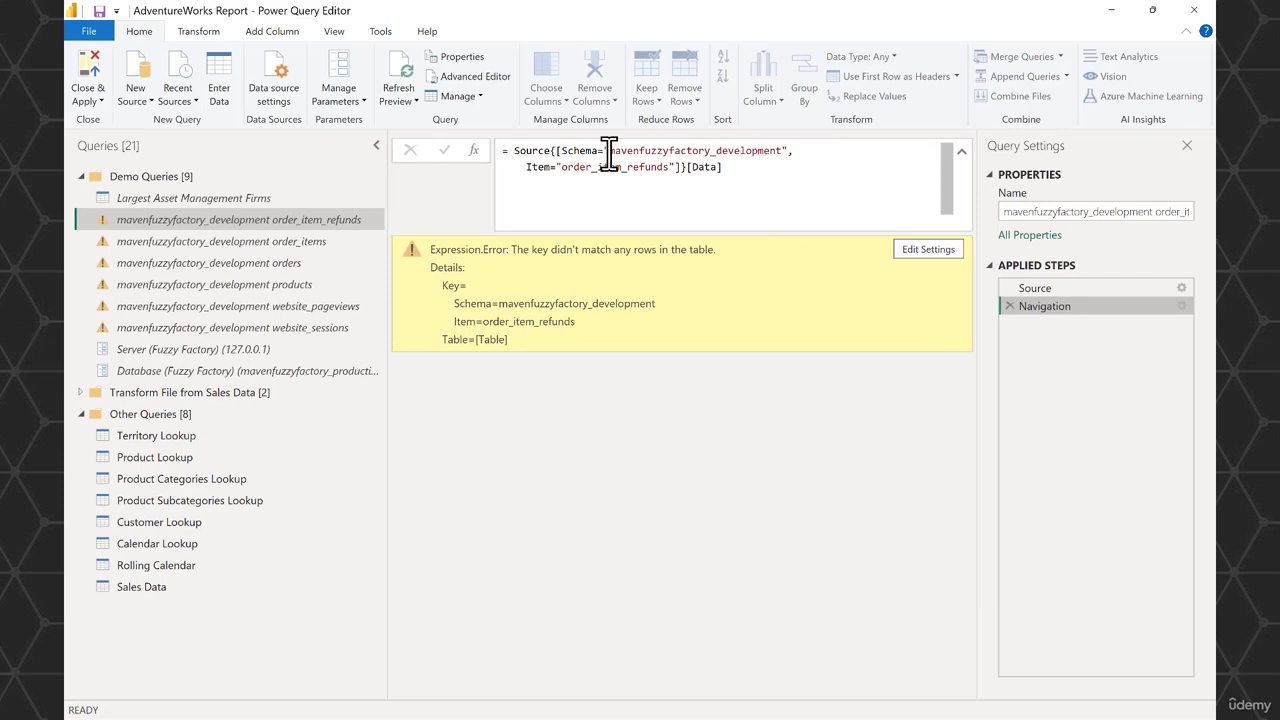
left_click_drag(606, 152, 828, 162)
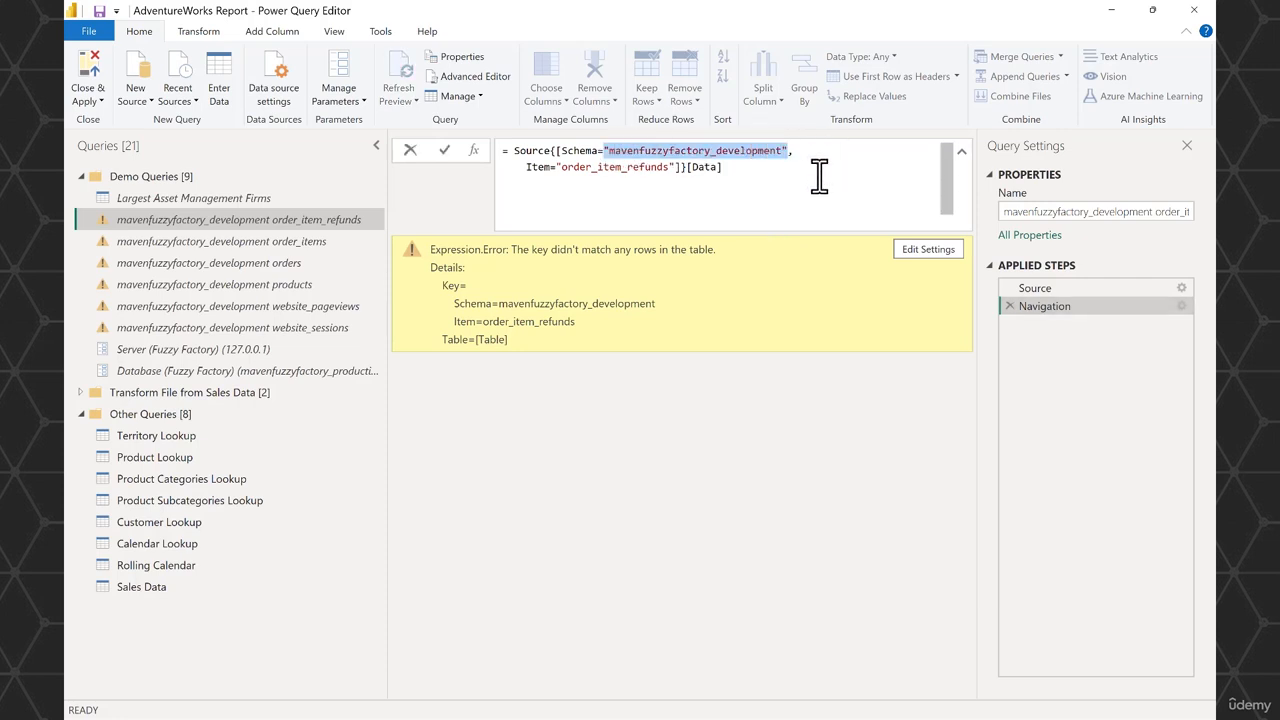
key("ctrl+v")
key("Return")
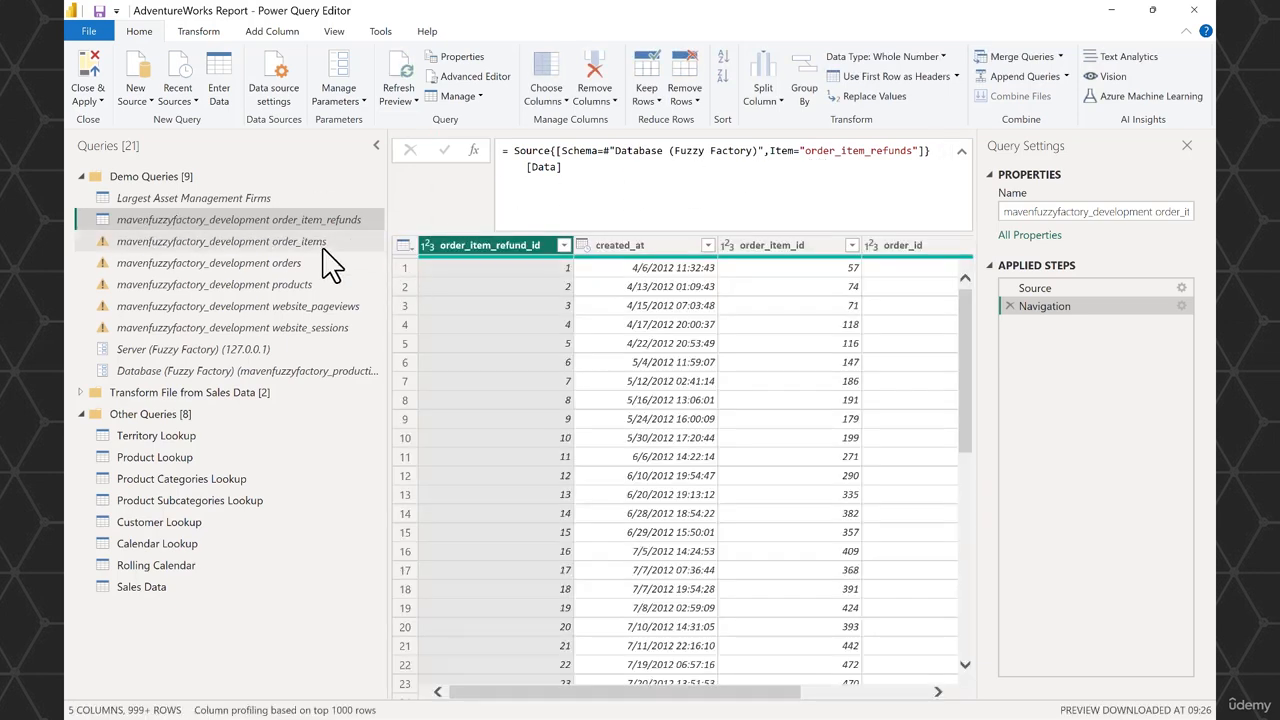
- Replace the hard-coded schema with #"Database (Fuzzy Factory)" in the Navigation steps of the order_items and orders queries
left_click(321, 245)
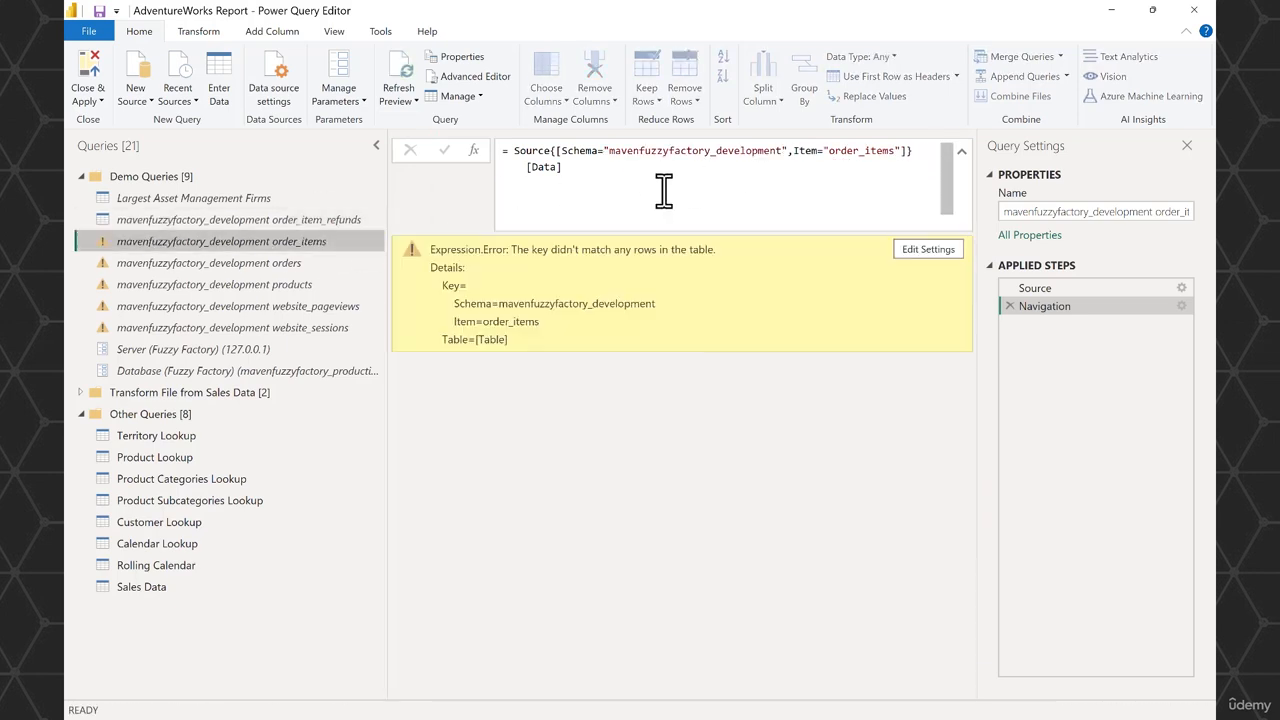
left_click_drag(605, 150, 786, 150)
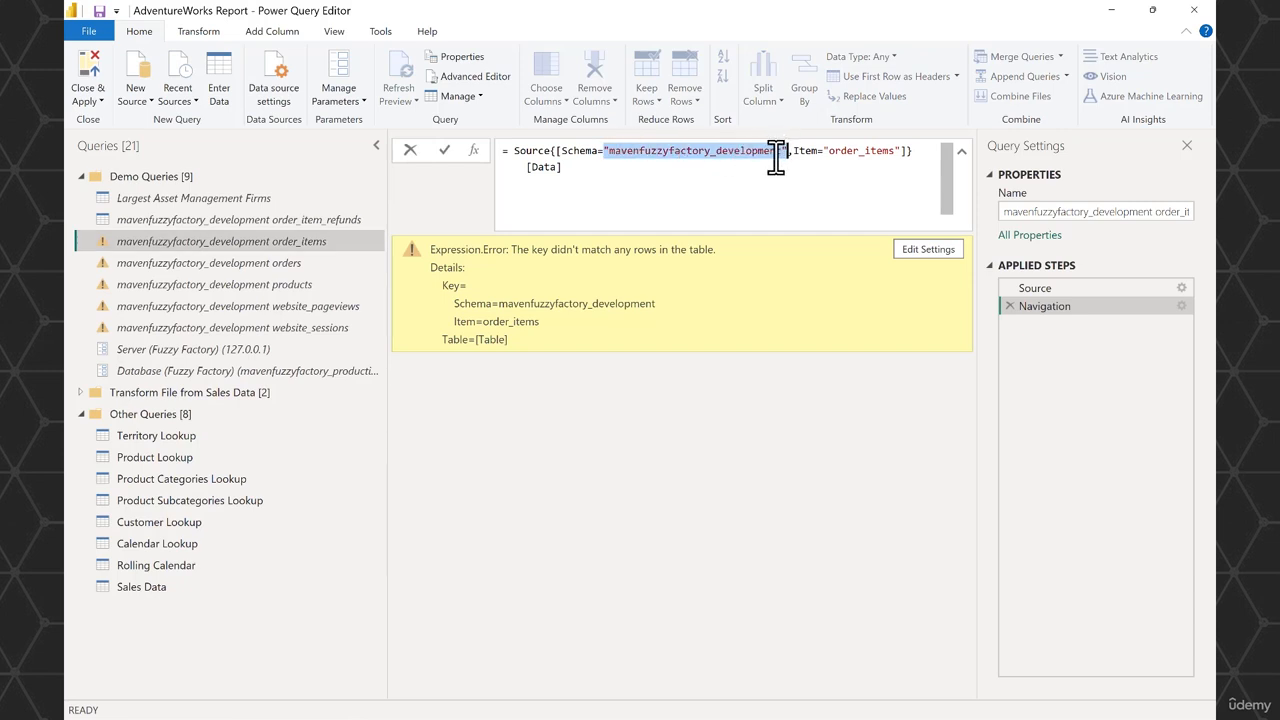
key("ctrl+v")
key("Return")
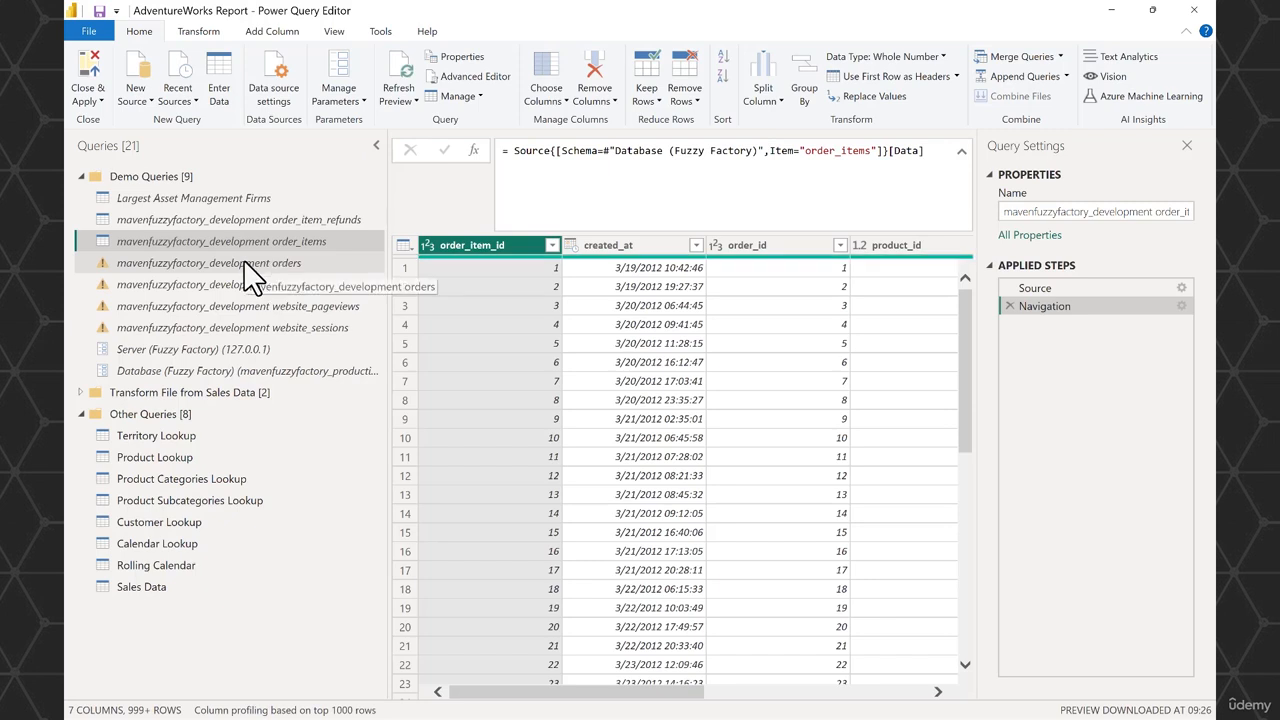
left_click(244, 262)
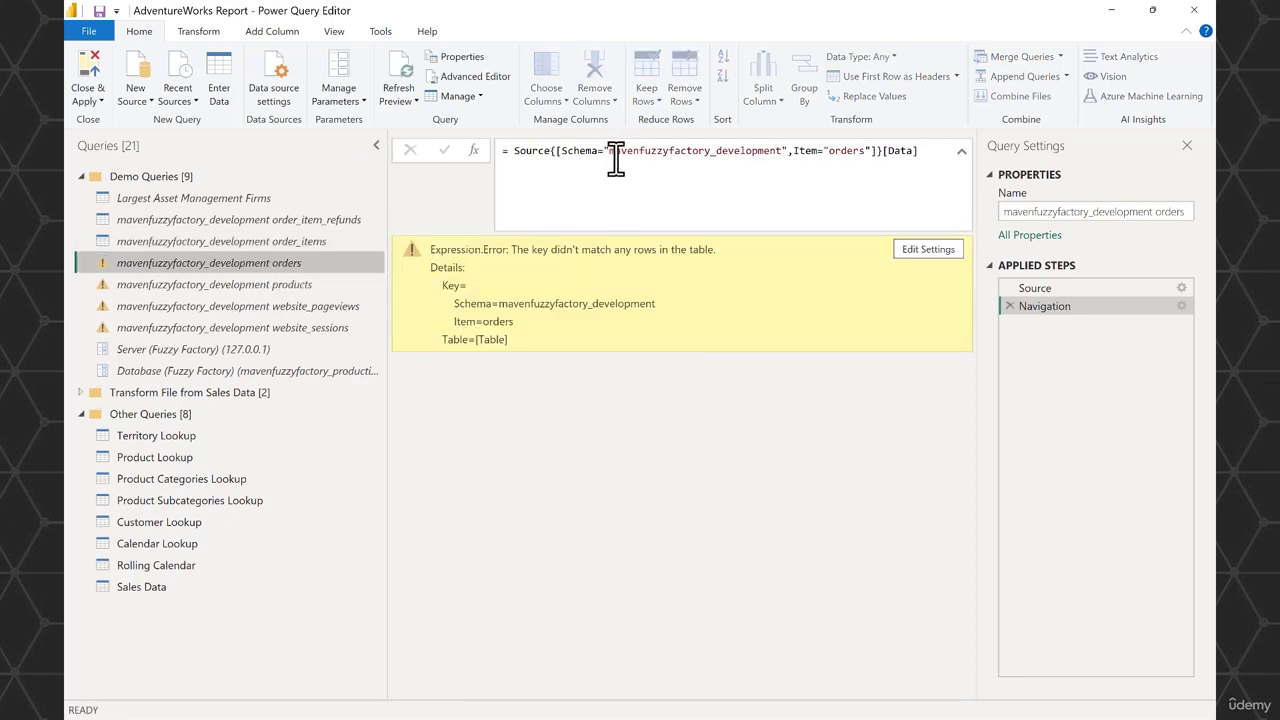
left_click_drag(604, 151, 790, 166)
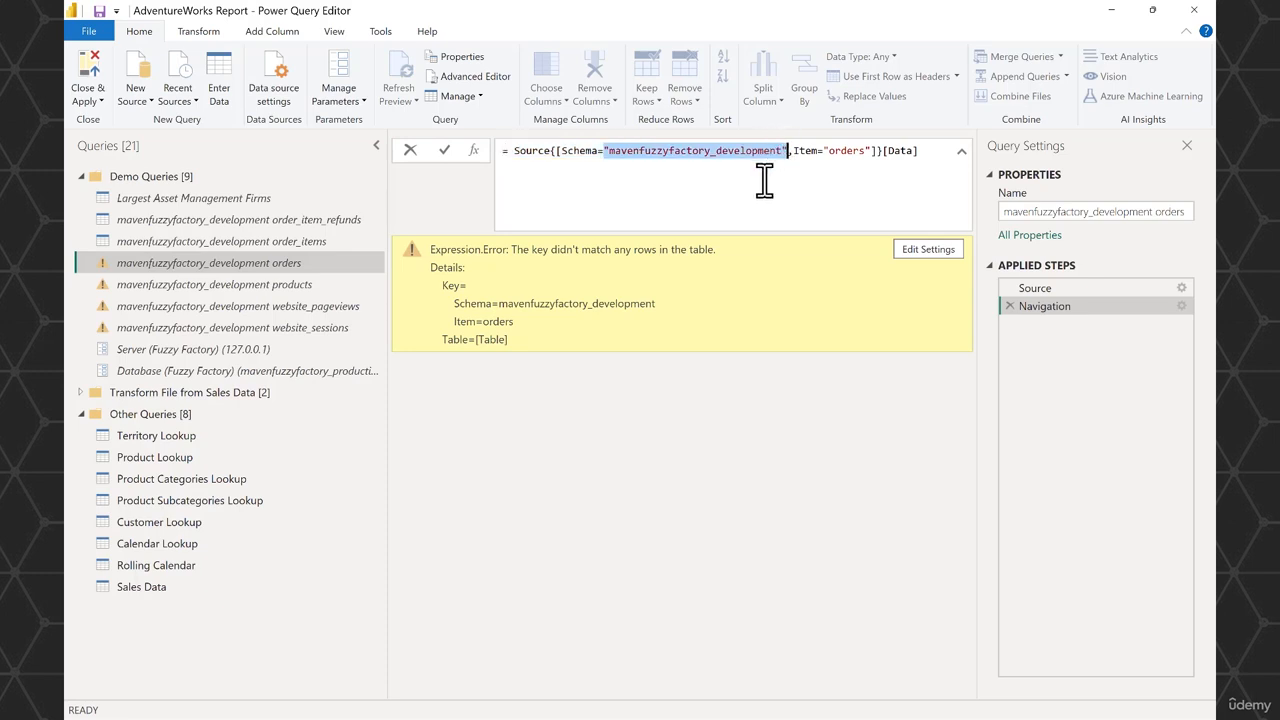
key("ctrl+v")
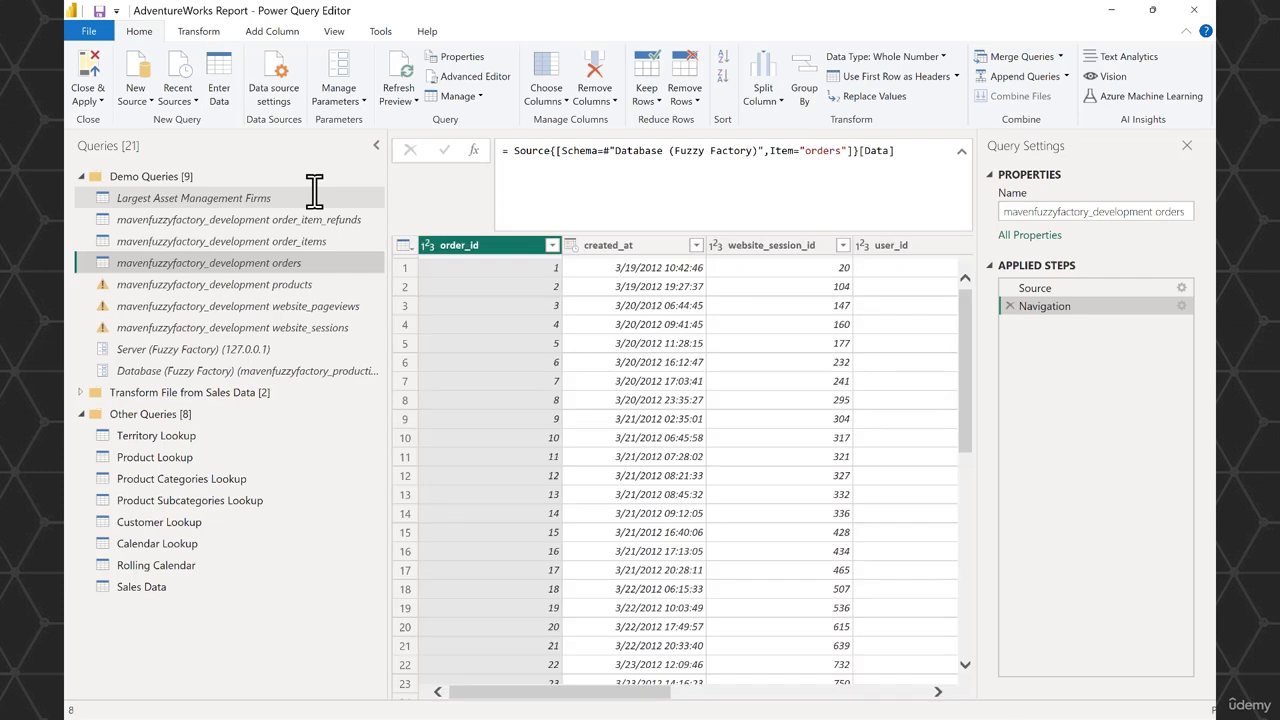
- Replace the hard-coded schema with #"Database (Fuzzy Factory)" in the Navigation steps of the products and website_pageviews queries
left_click(288, 287)
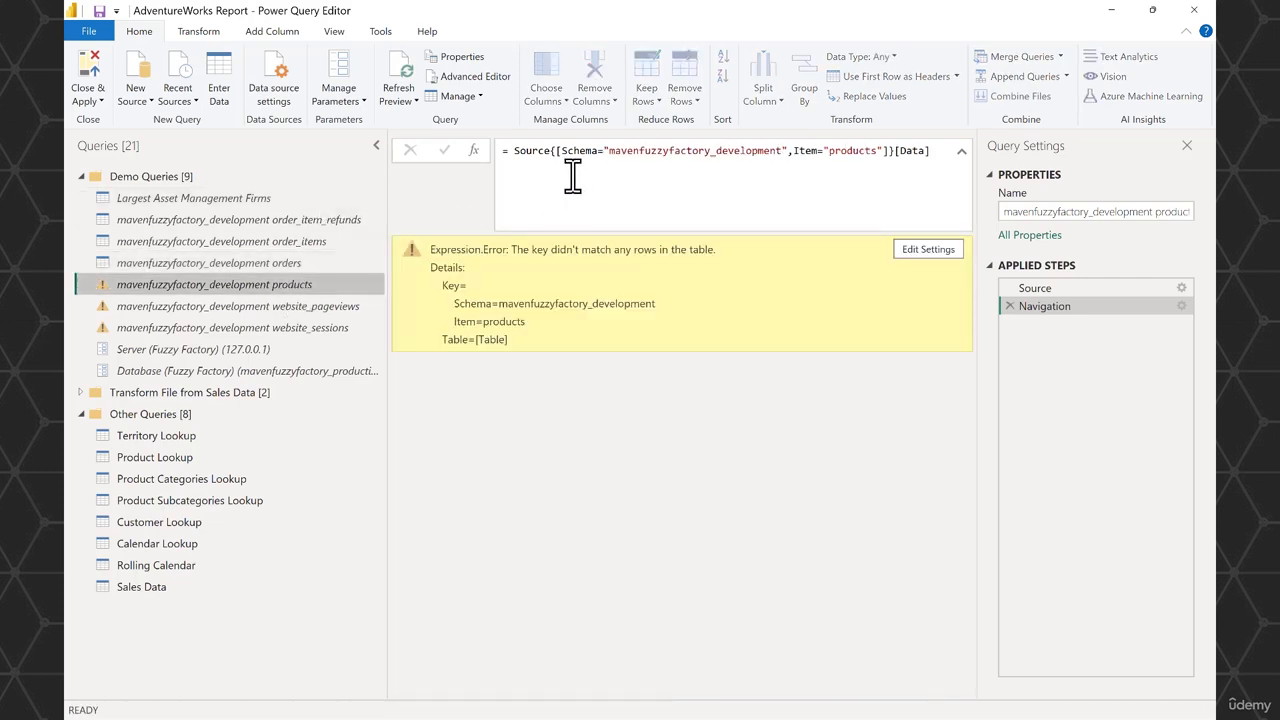
left_click_drag(604, 150, 785, 150)
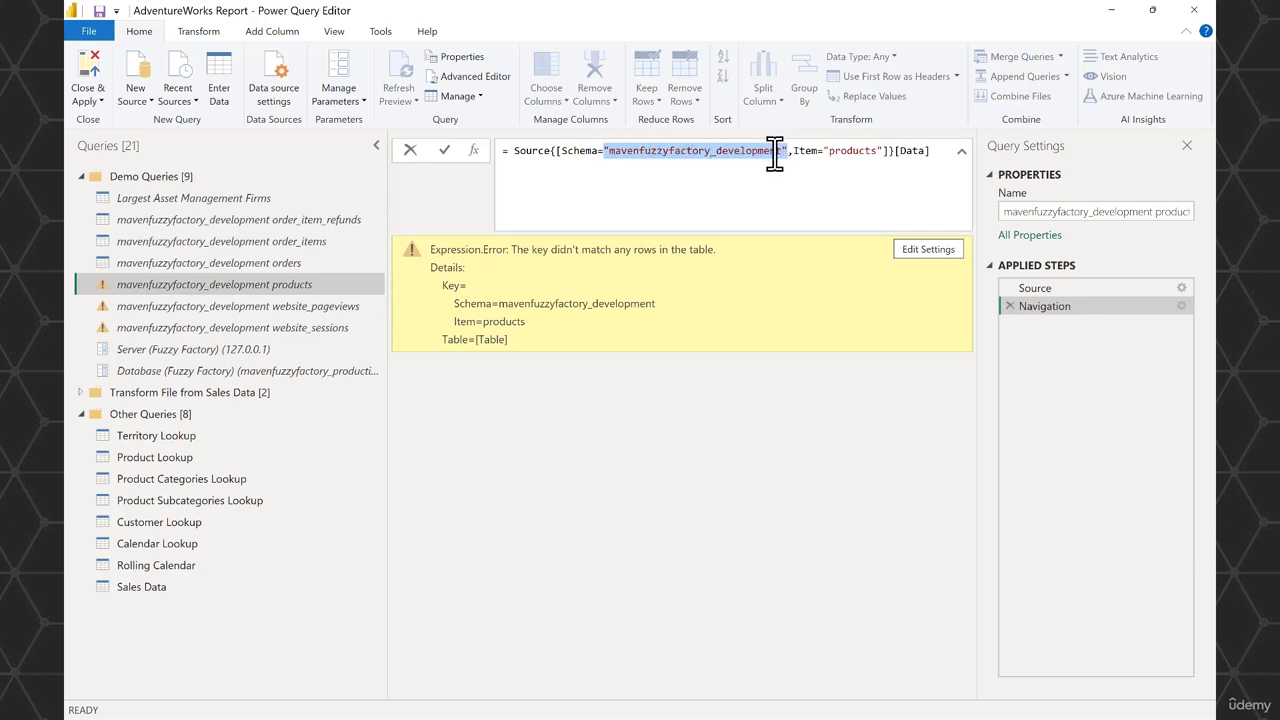
key("ctrl+v")
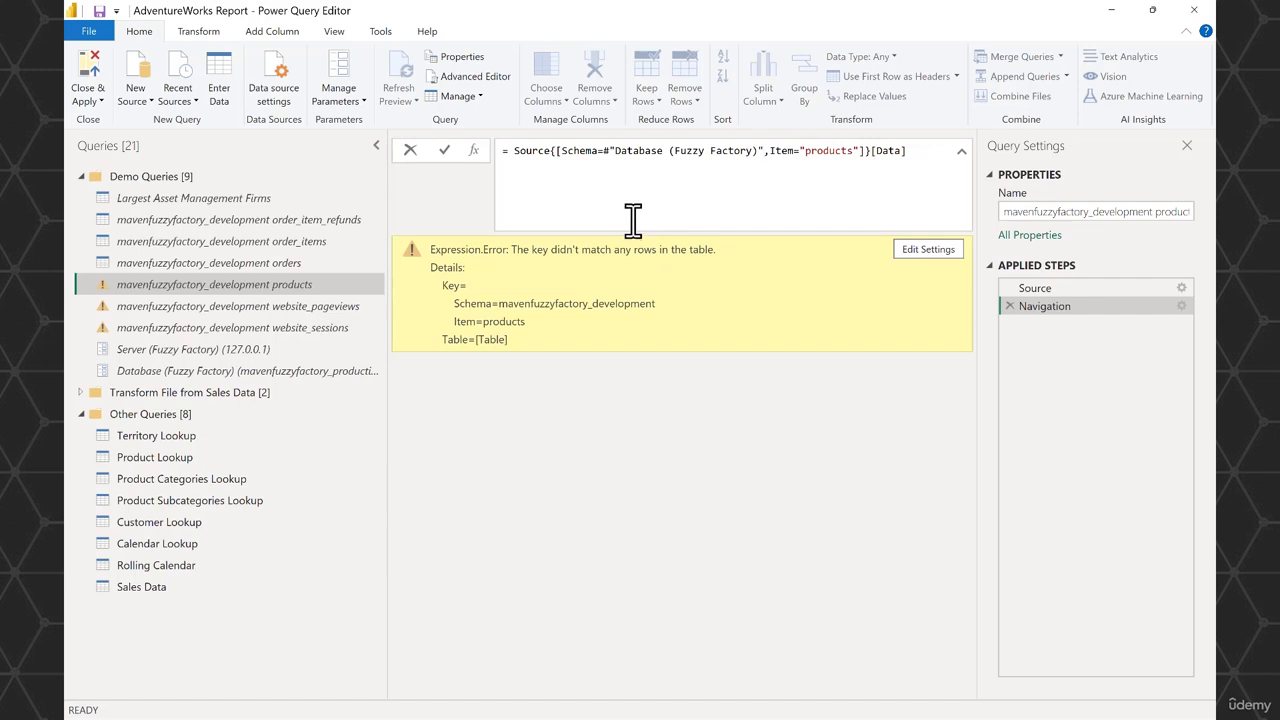
key("Return")
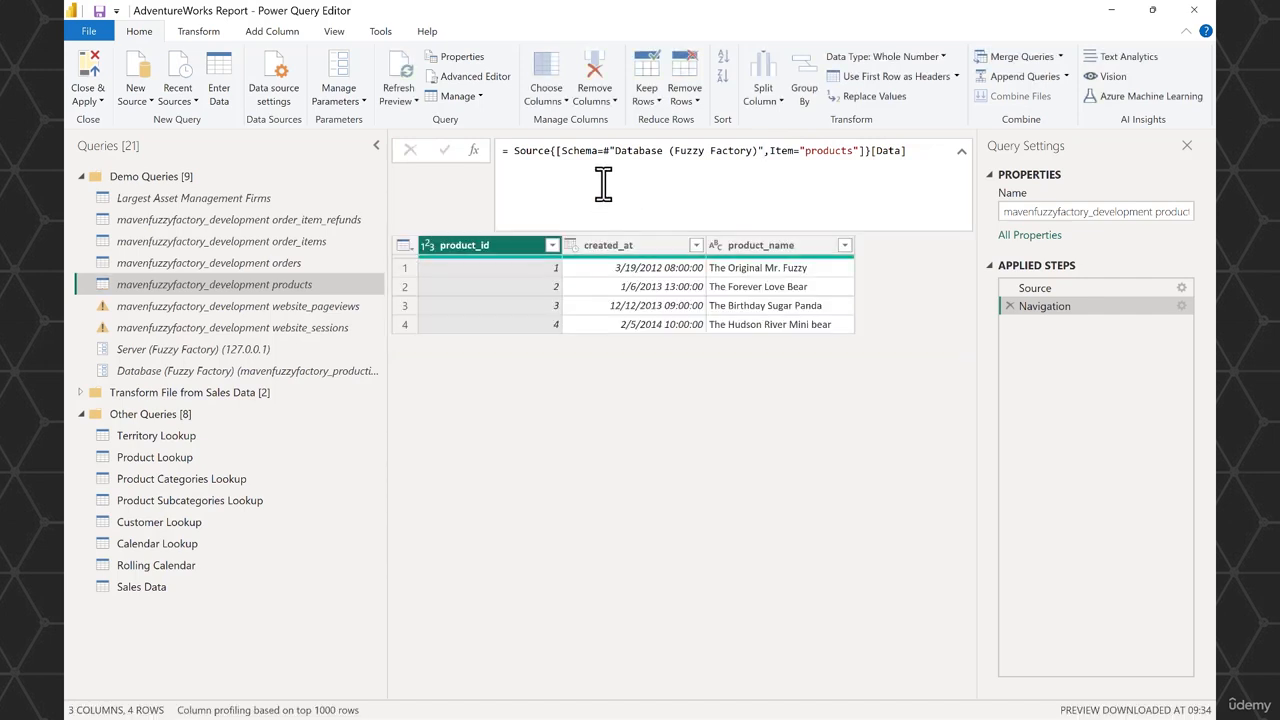
left_click(267, 306)
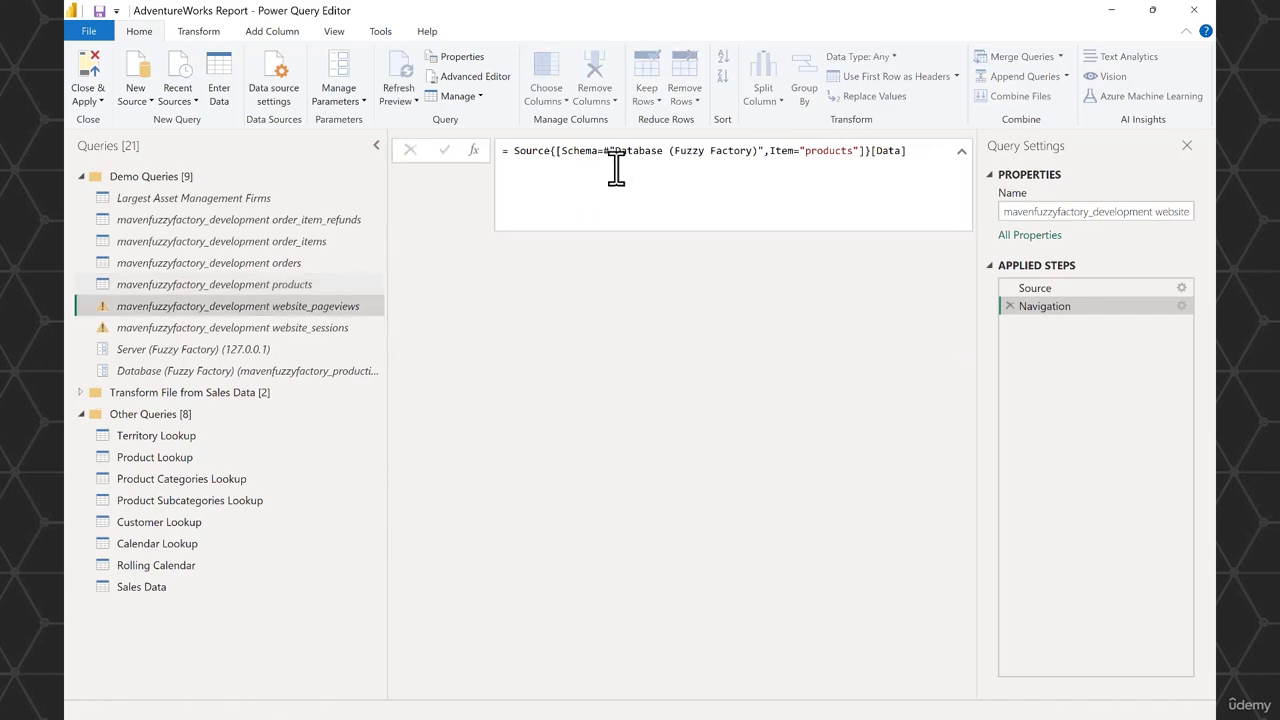
left_click_drag(604, 150, 787, 150)
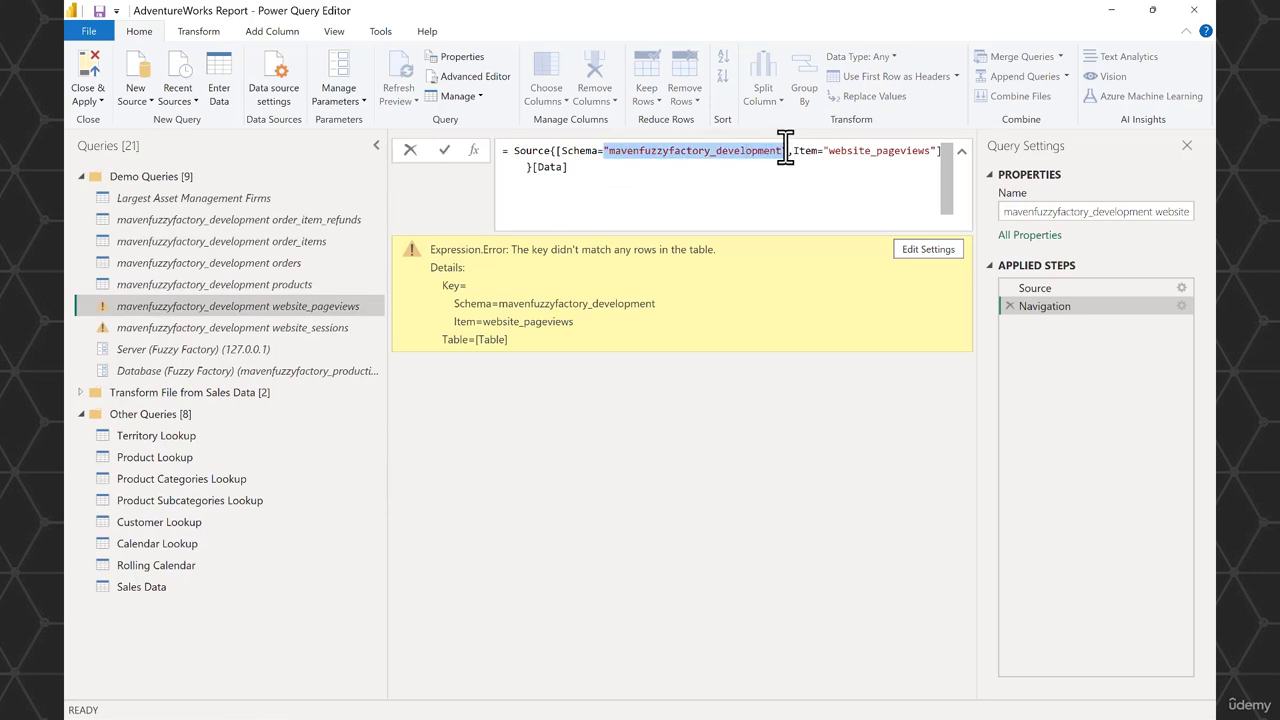
key("ctrl+v")
key("Return")
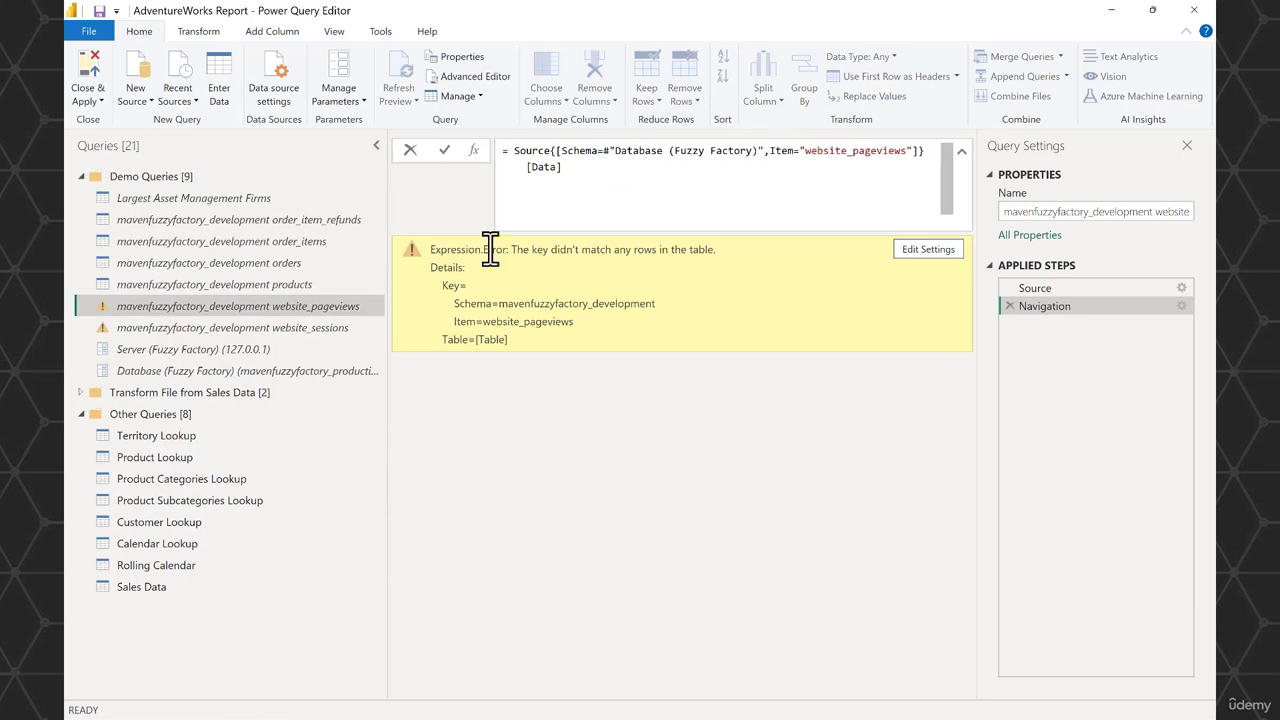
- Replace the hard-coded schema with #"Database (Fuzzy Factory)" in the website_sessions query's Navigation step
left_click(238, 326)
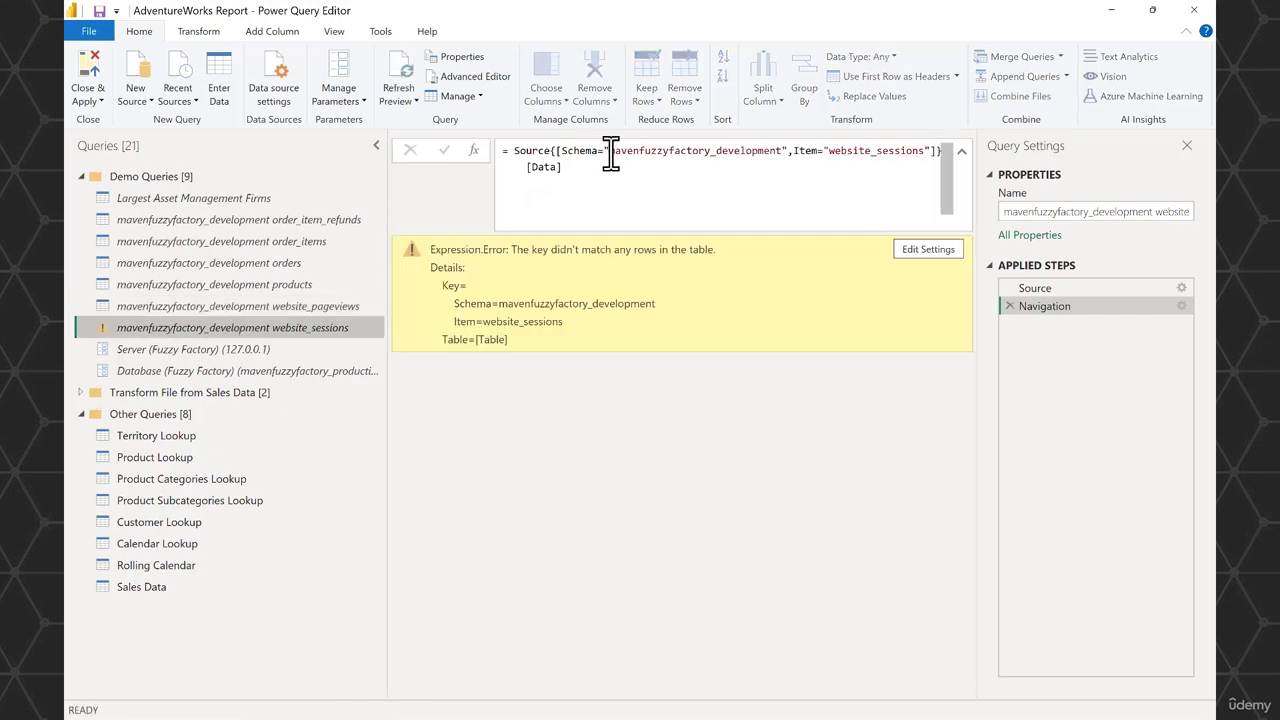
left_click_drag(605, 152, 782, 150)
type("#\"Database (Fuzzy Factory)")
key("Return")
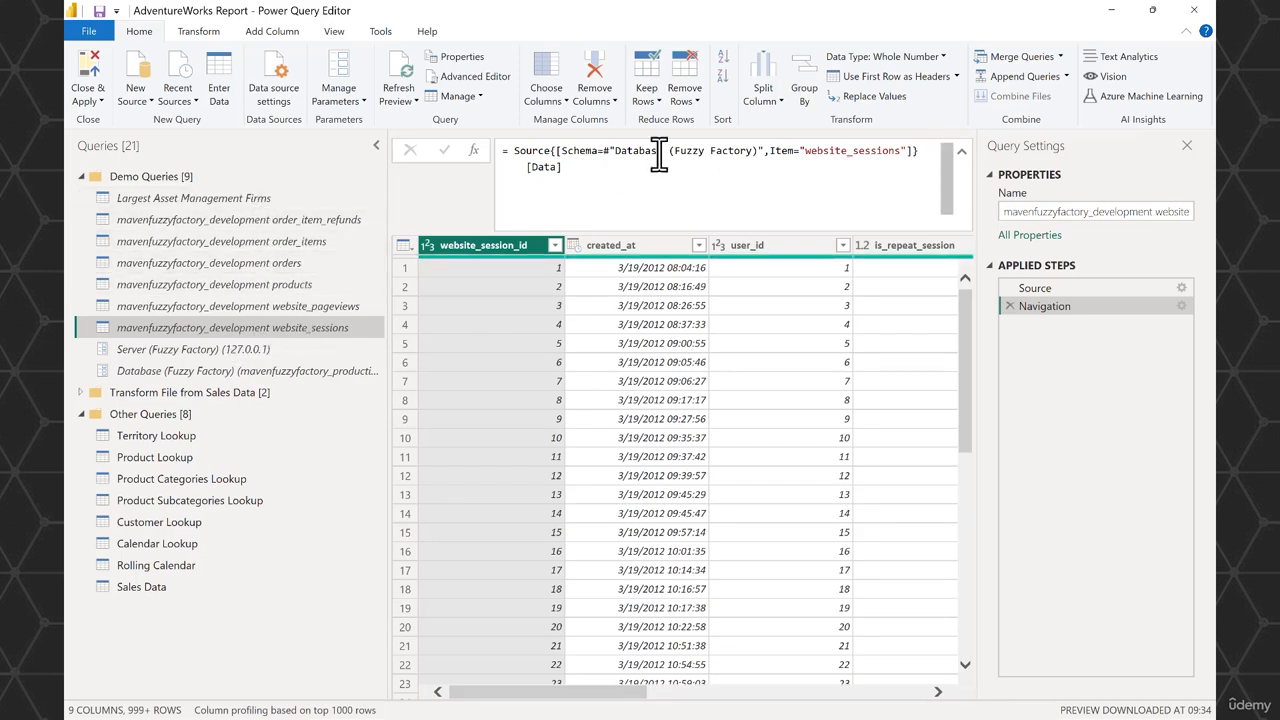
- Set the current value of the Database (Fuzzy Factory) parameter to mavenfuzzyfactory_development
left_click(326, 370)
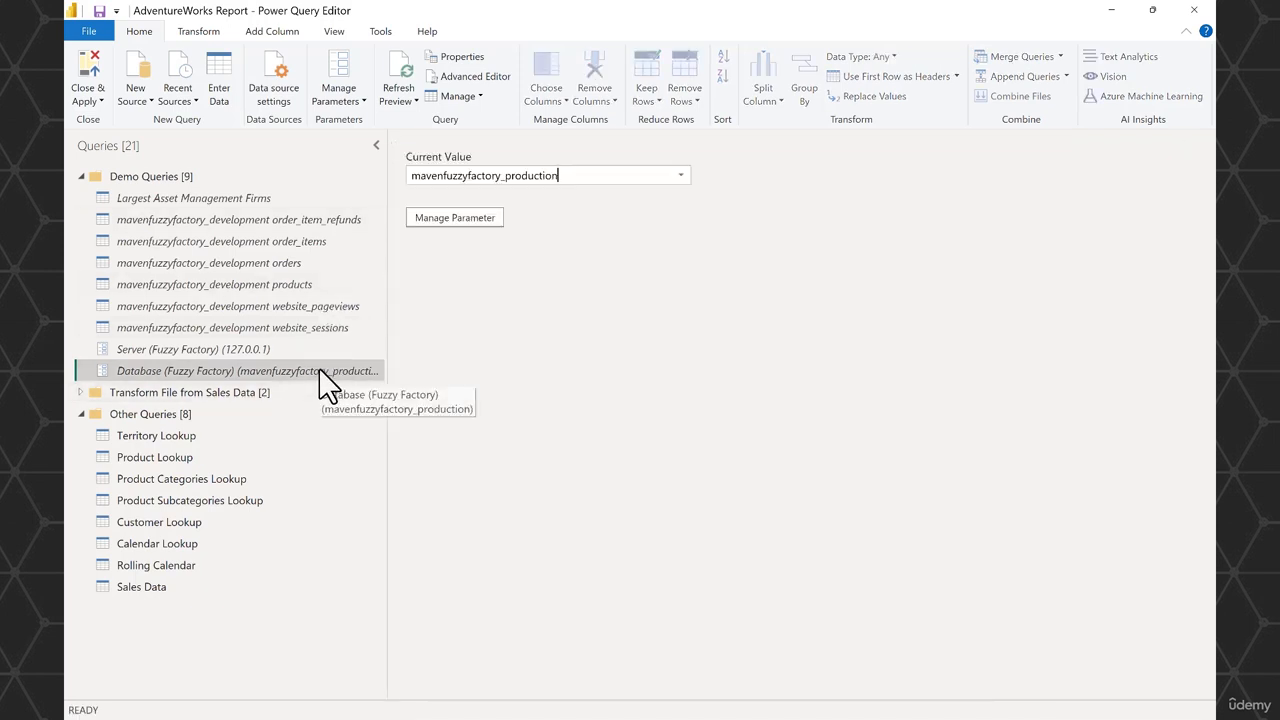
left_click(680, 175)
left_click(653, 196)
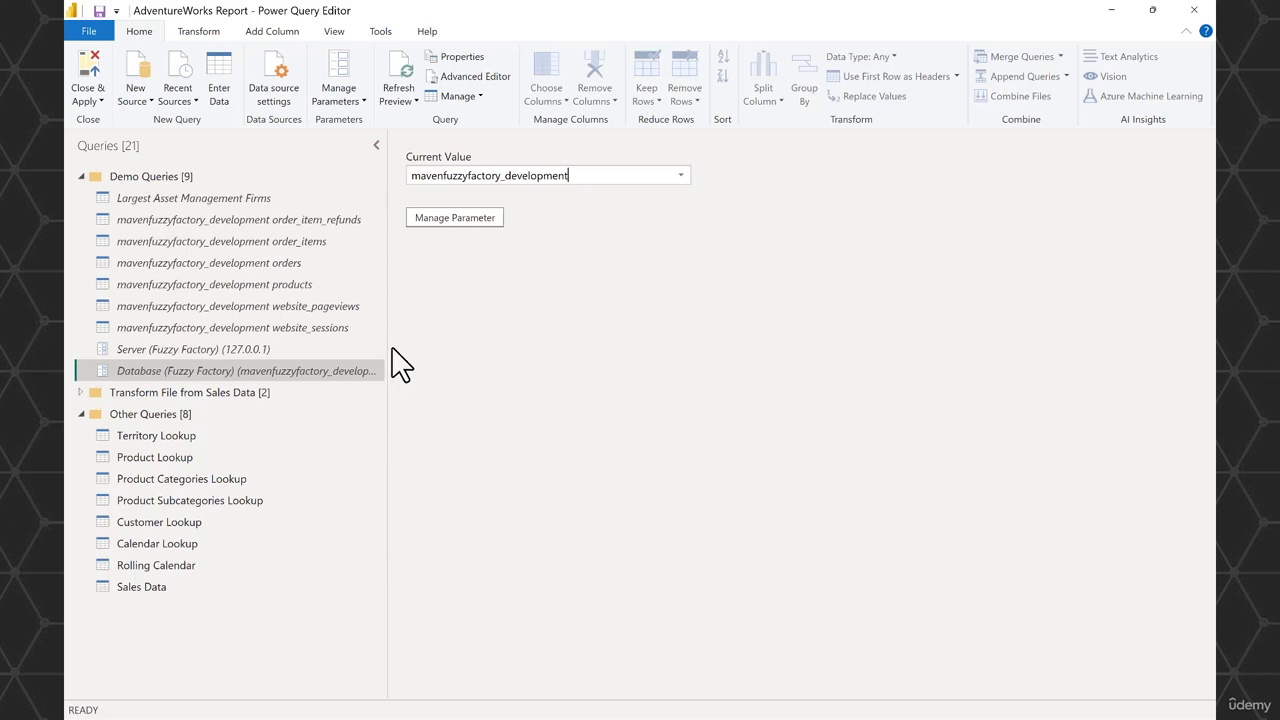
- Enable load for the mavenfuzzyfactory_development order_item_refunds, order_items and orders queries
left_click(298, 222)
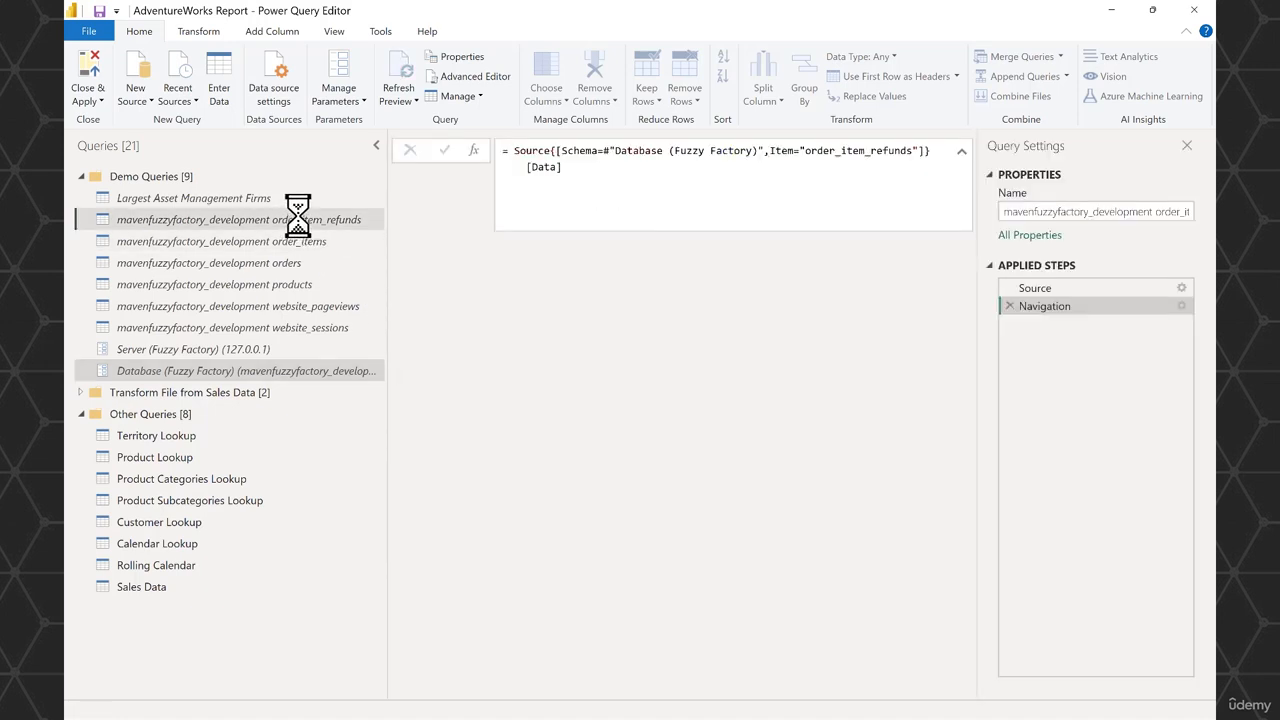
right_click(300, 221)
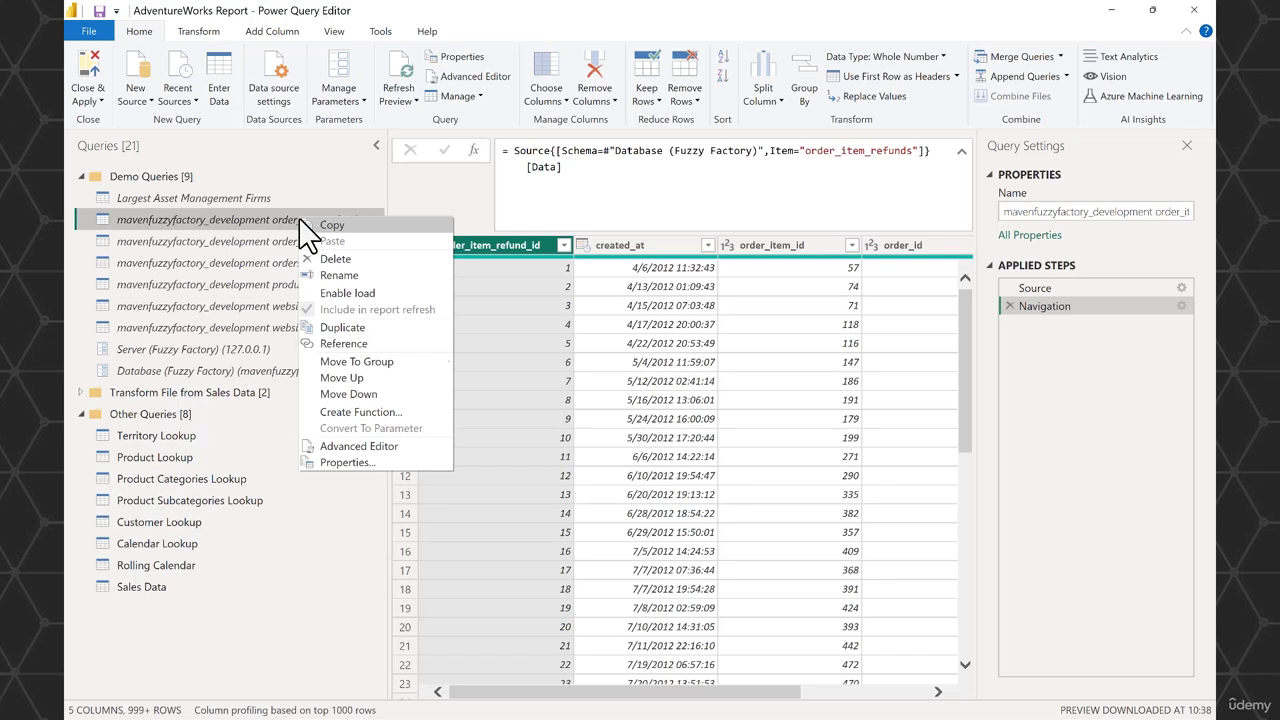
left_click(350, 293)
right_click(249, 244)
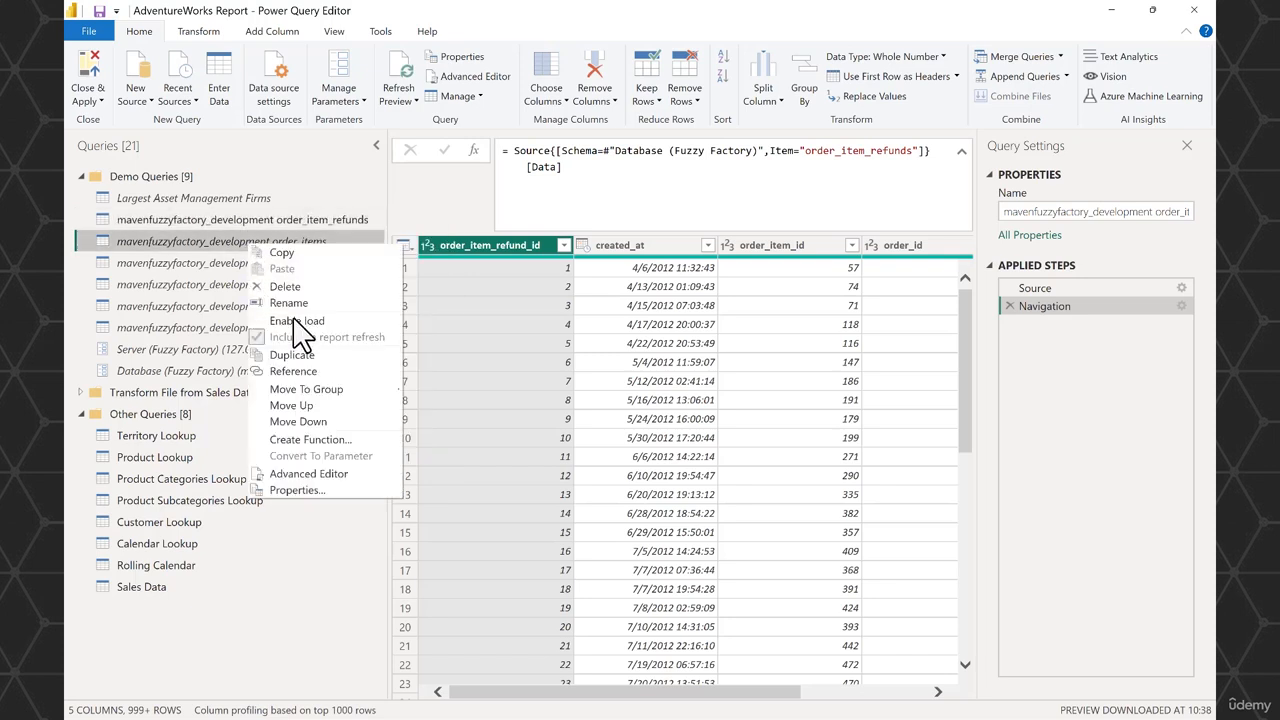
left_click(300, 320)
right_click(234, 264)
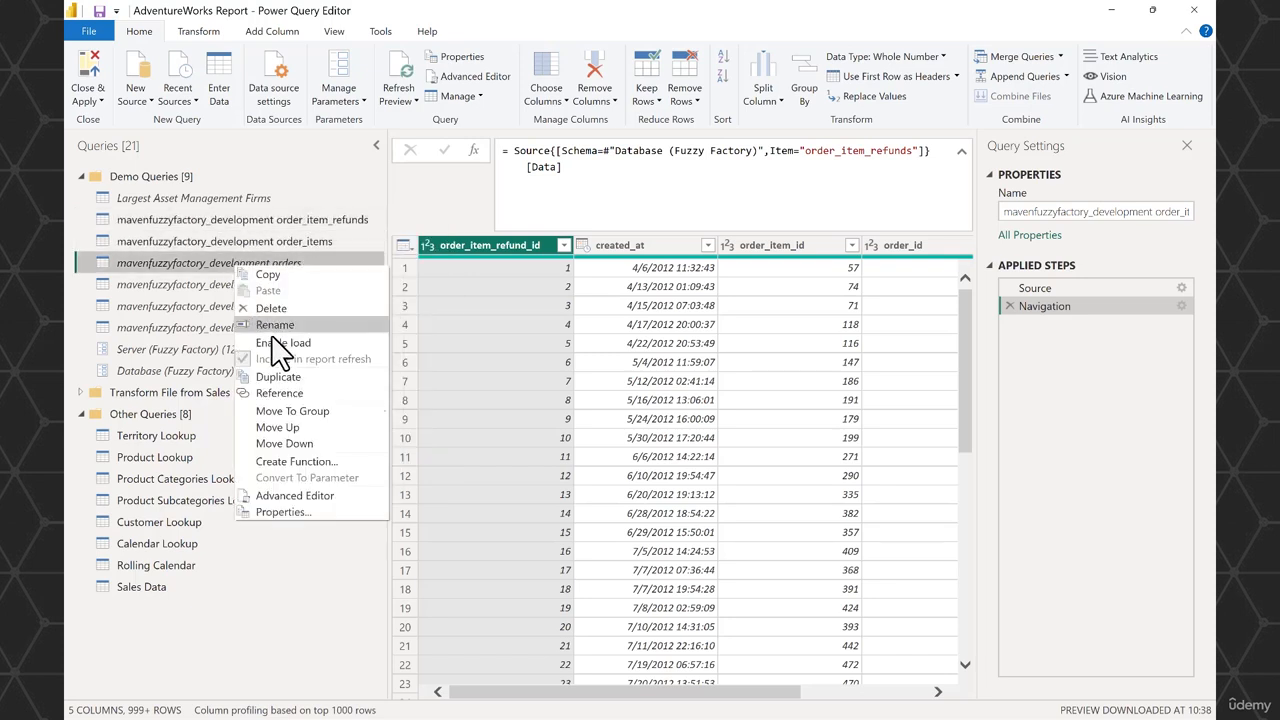
left_click(290, 340)
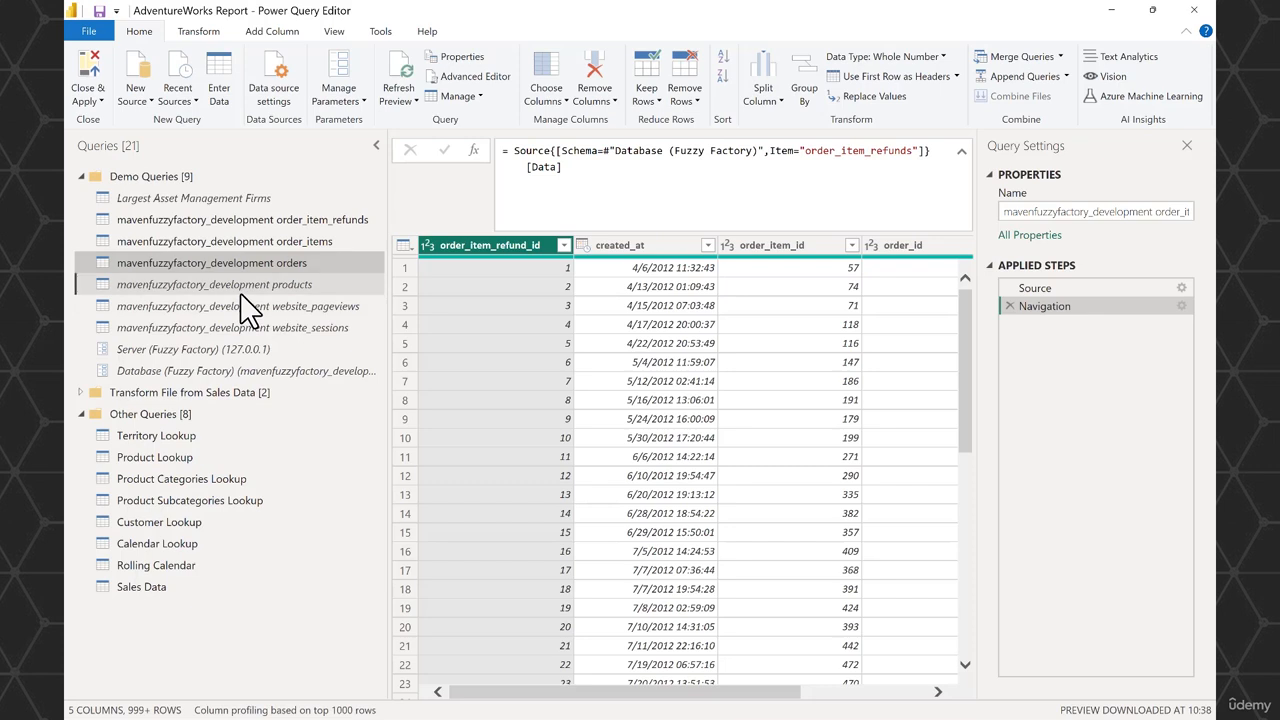
- Enable load for the mavenfuzzyfactory_development products, website_pageviews and website_sessions queries
right_click(240, 290)
left_click(294, 371)
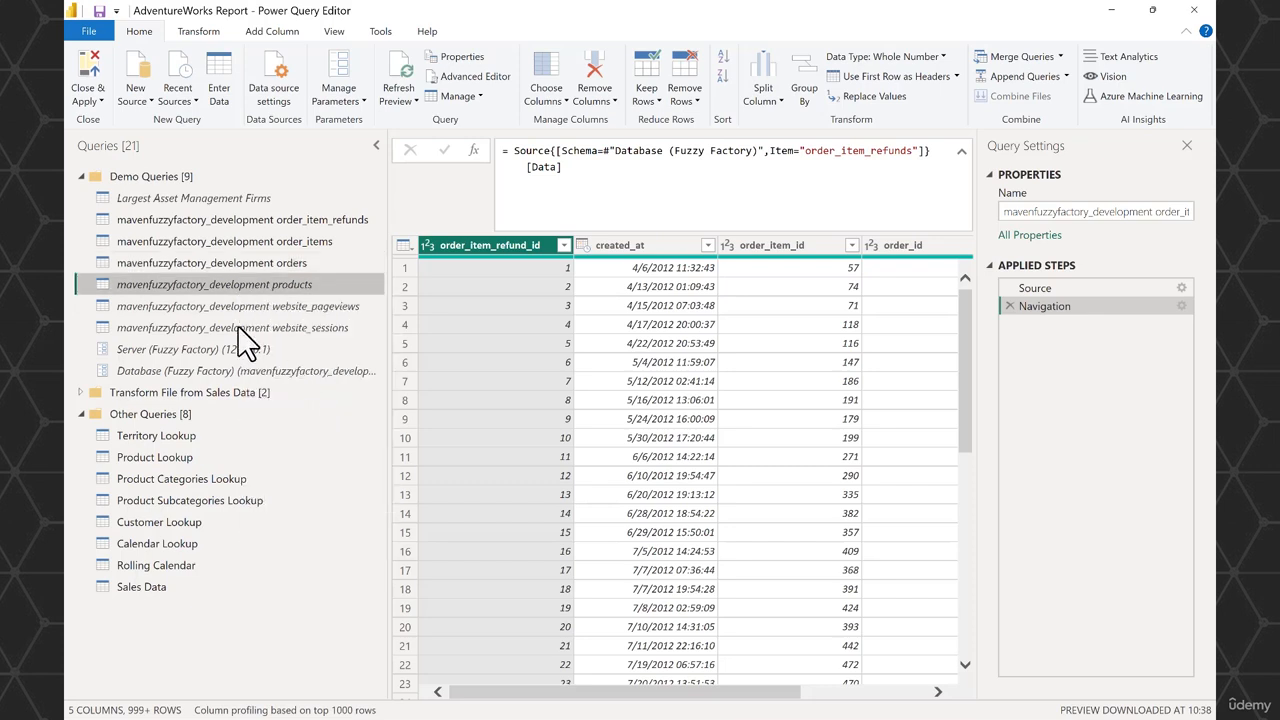
right_click(237, 311)
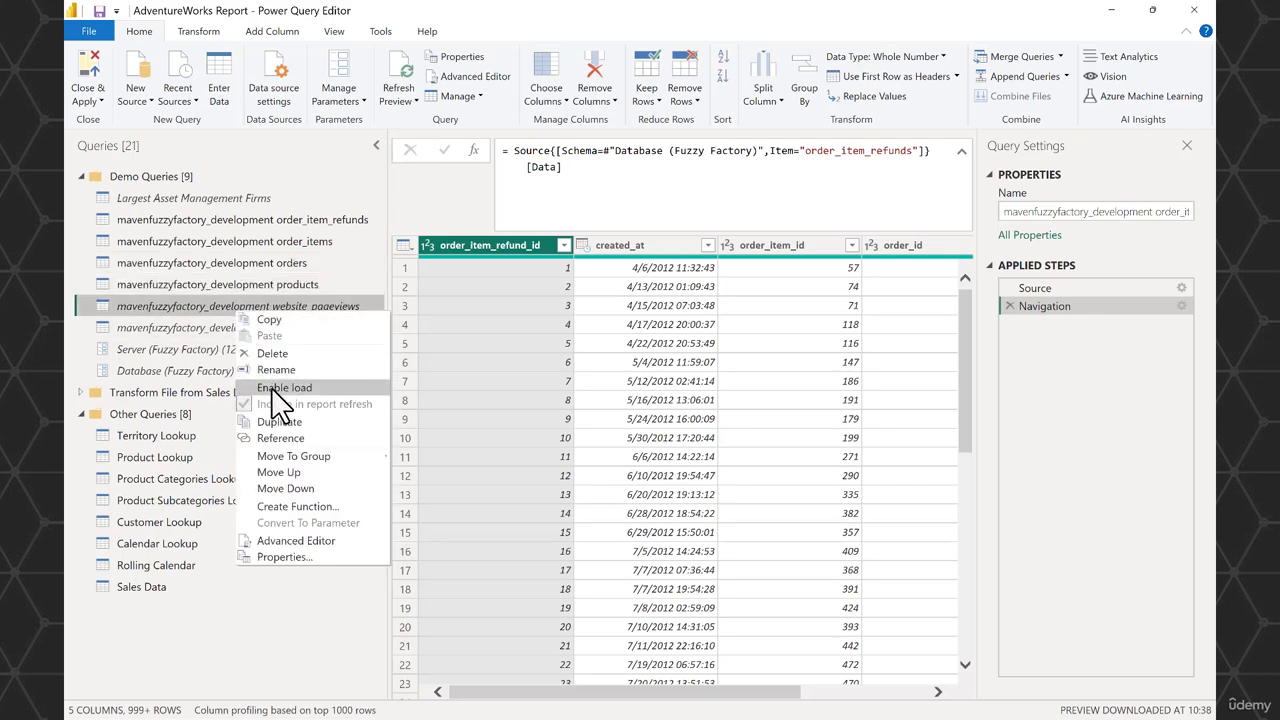
left_click(271, 387)
right_click(235, 329)
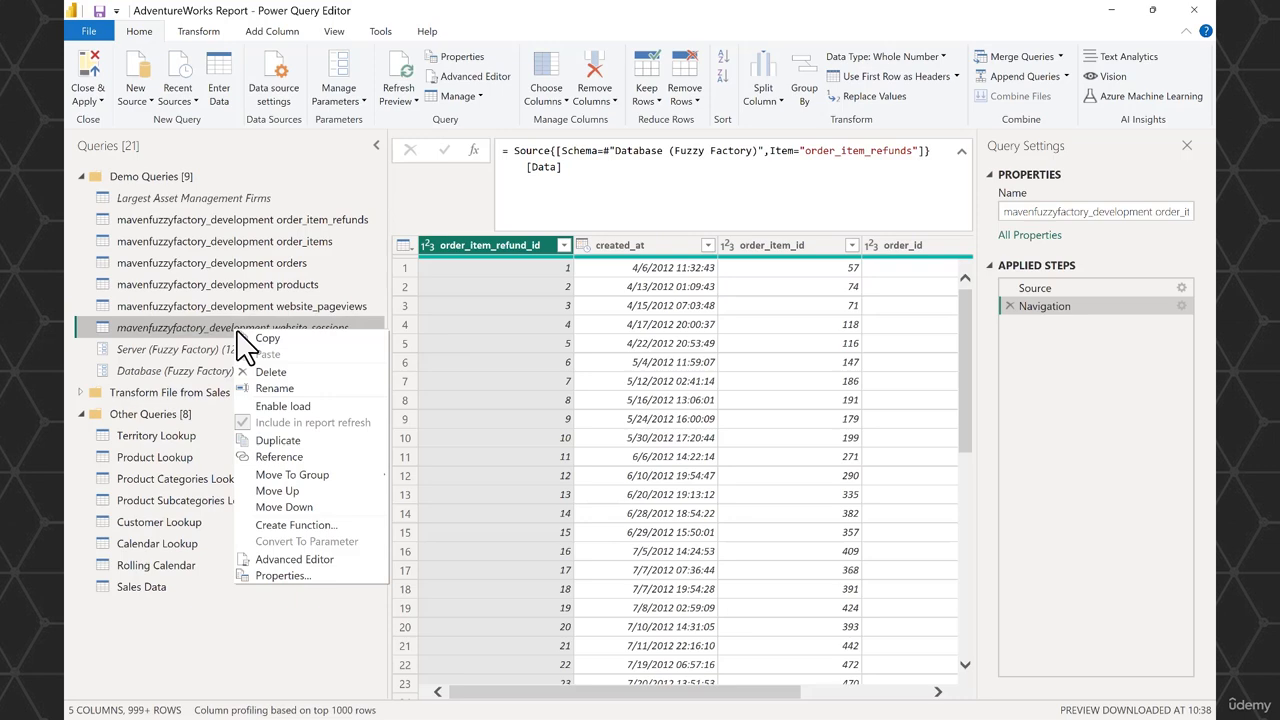
left_click(283, 406)
- Close the Power Query Editor with the changes applied, and widen the Data pane in Report view
left_click(88, 75)
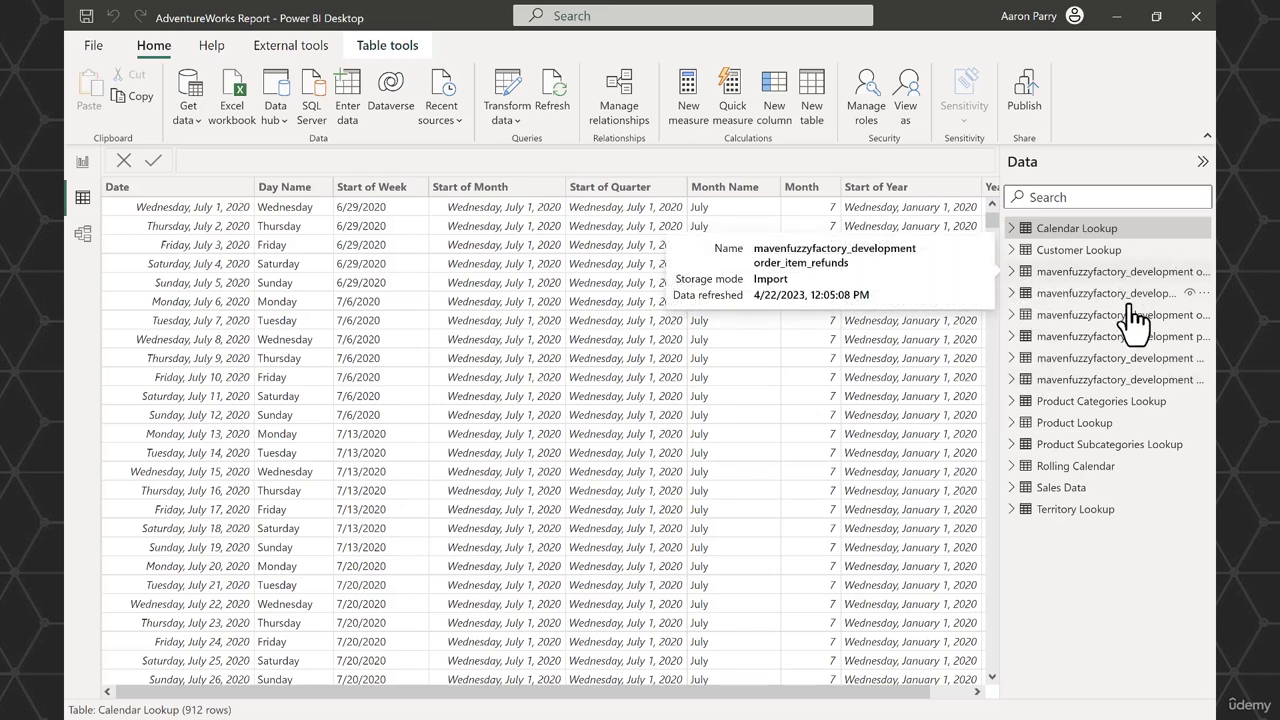
left_click(80, 164)
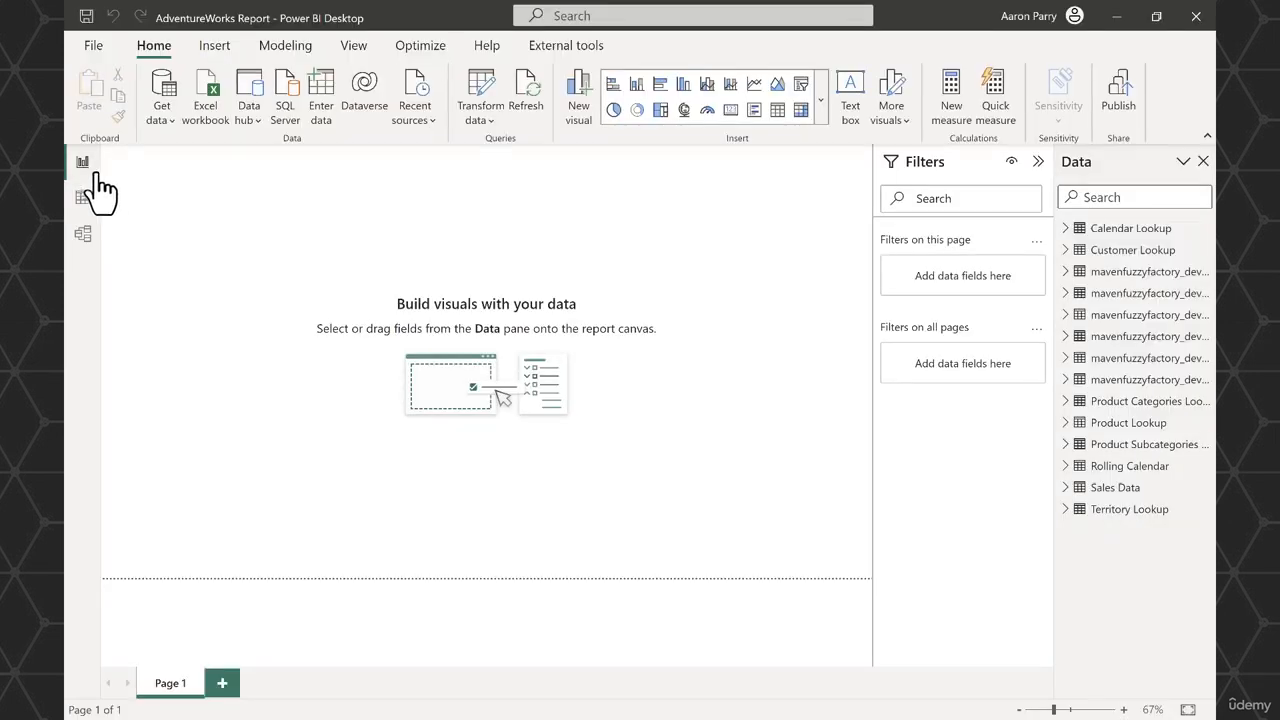
left_click_drag(1058, 325, 1005, 314)
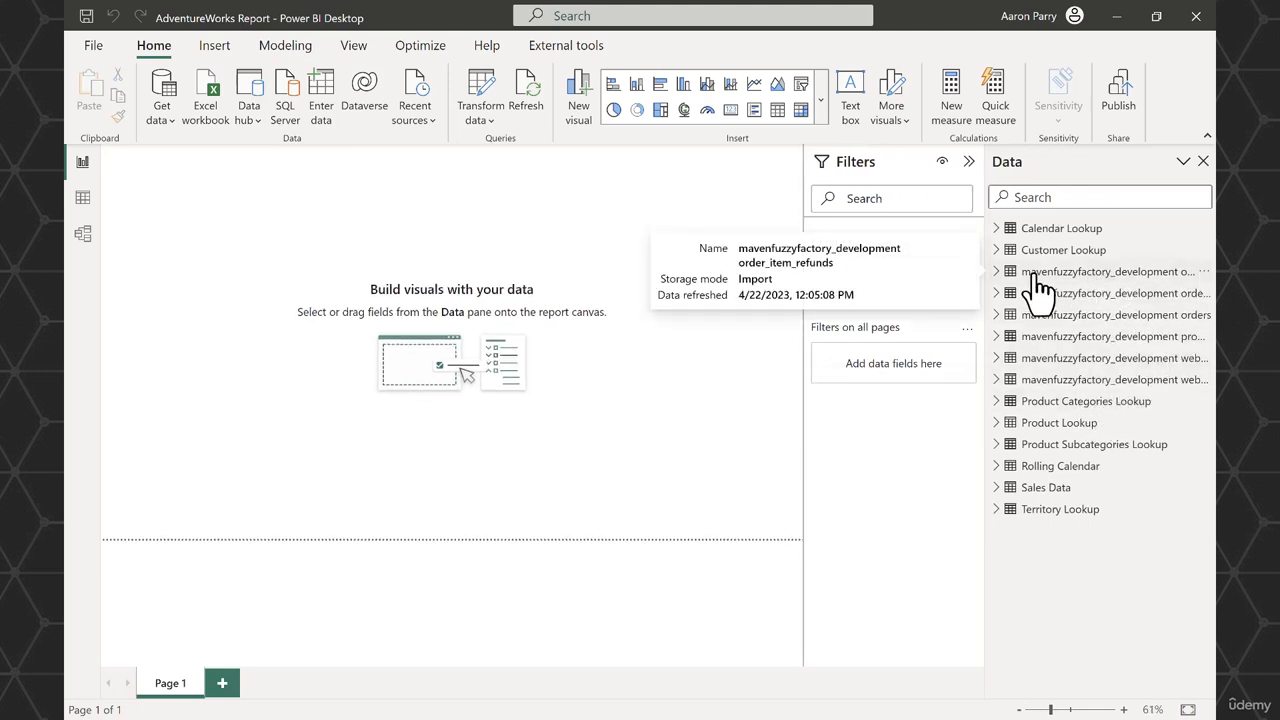
- Set the Database (Fuzzy Factory) parameter to mavenfuzzyfactory_production from the report window and apply the pending query changes
left_click(497, 135)
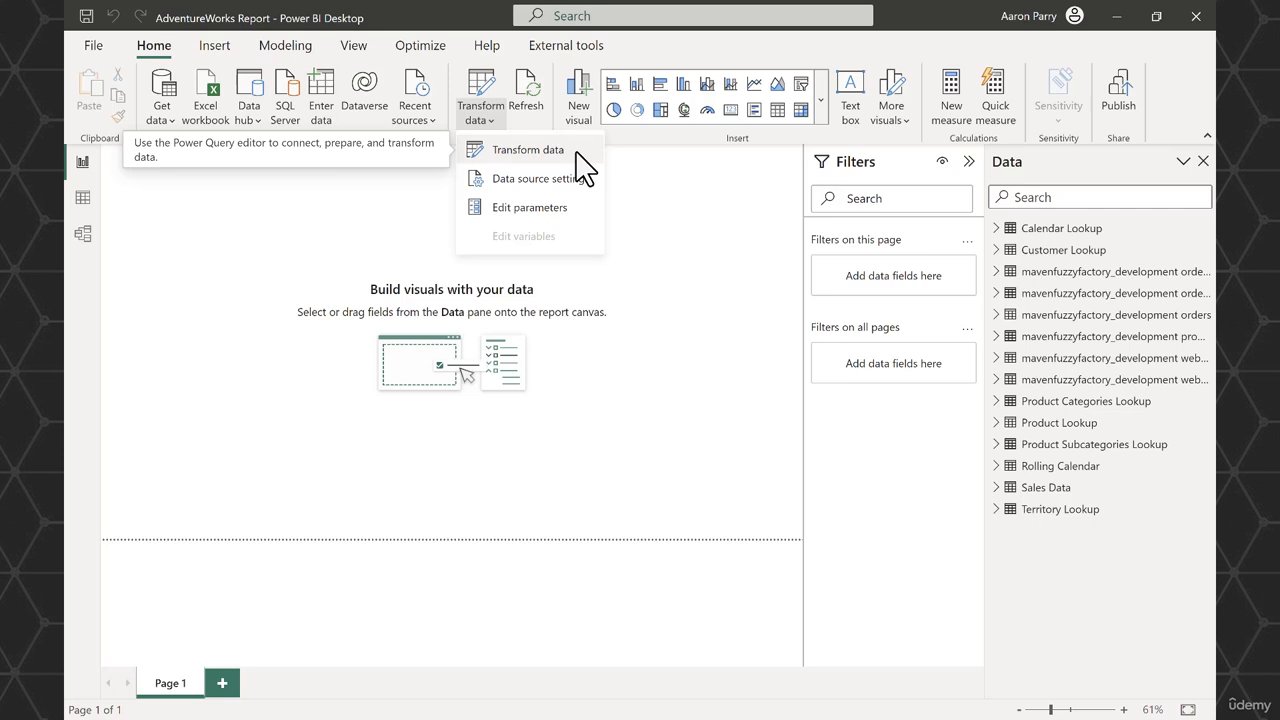
left_click(578, 218)
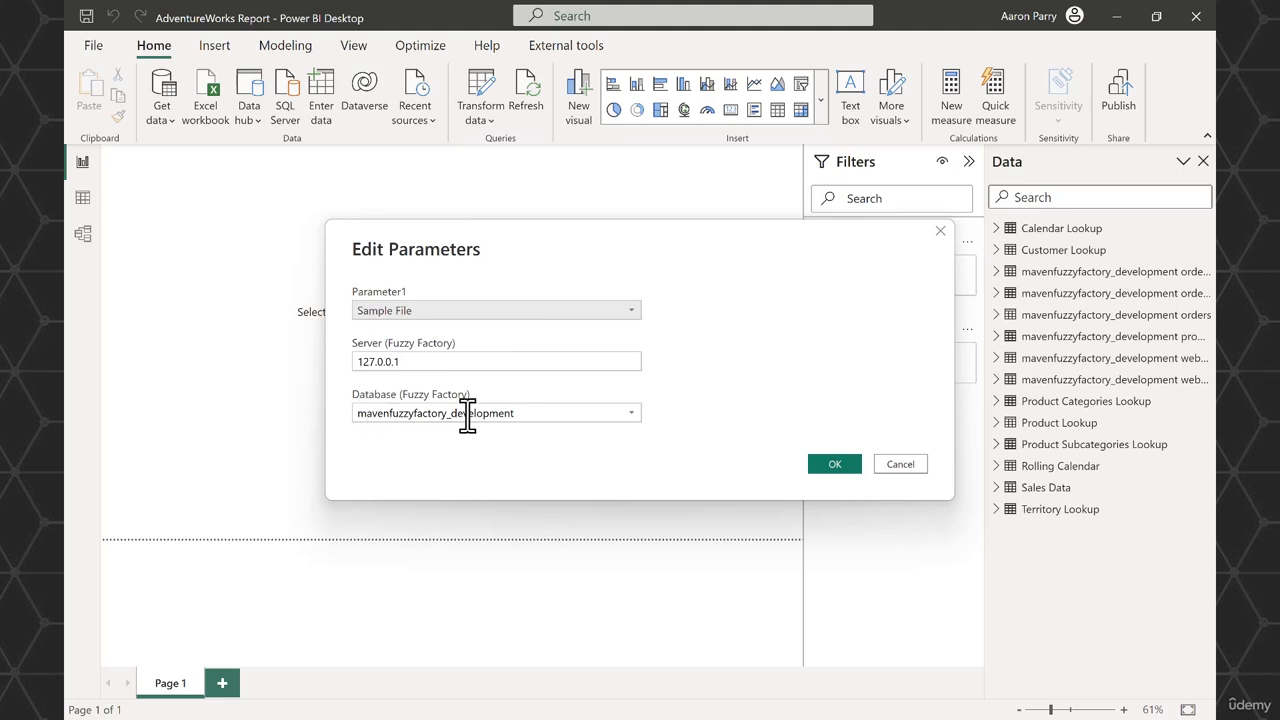
left_click(630, 417)
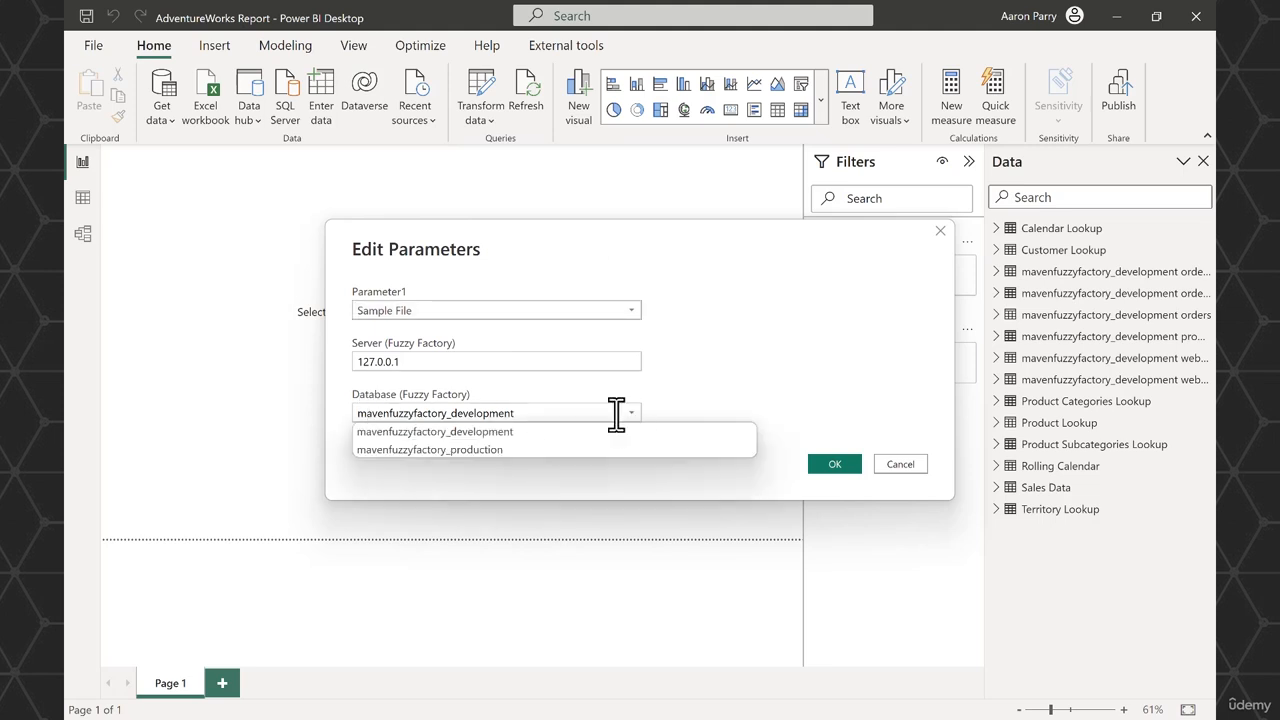
left_click(530, 451)
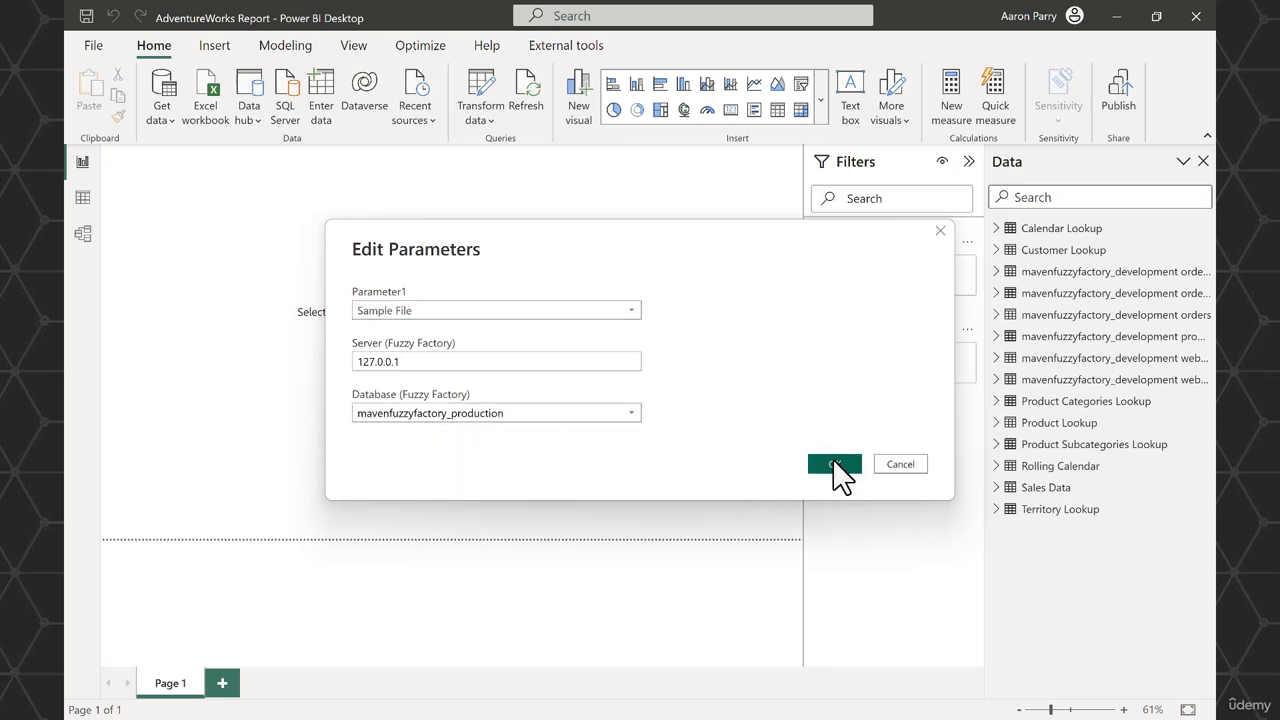
left_click(836, 466)
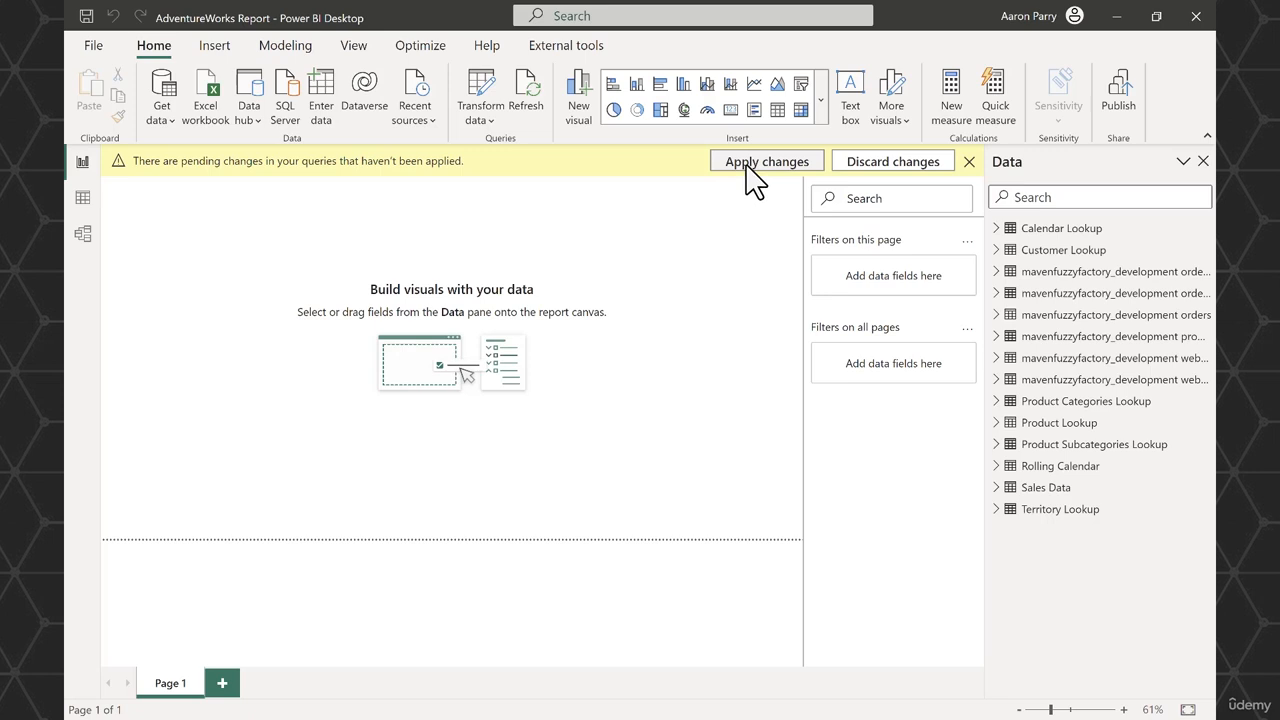
left_click(746, 164)
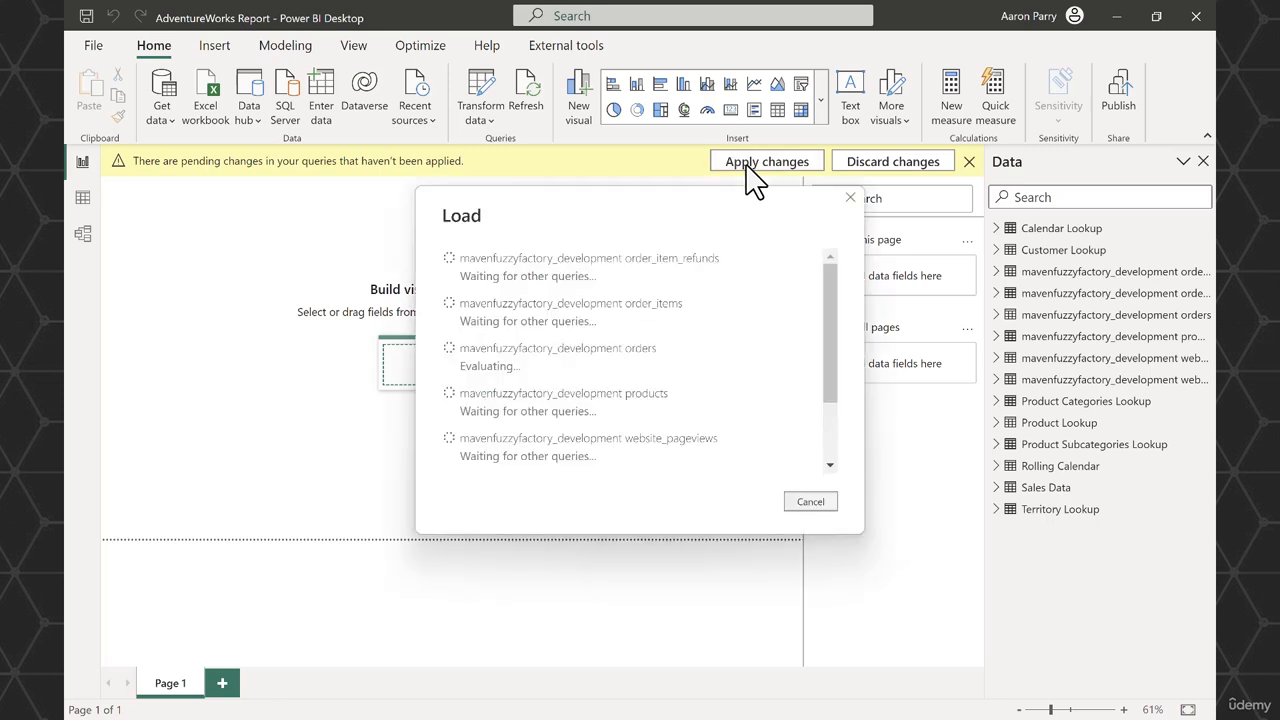